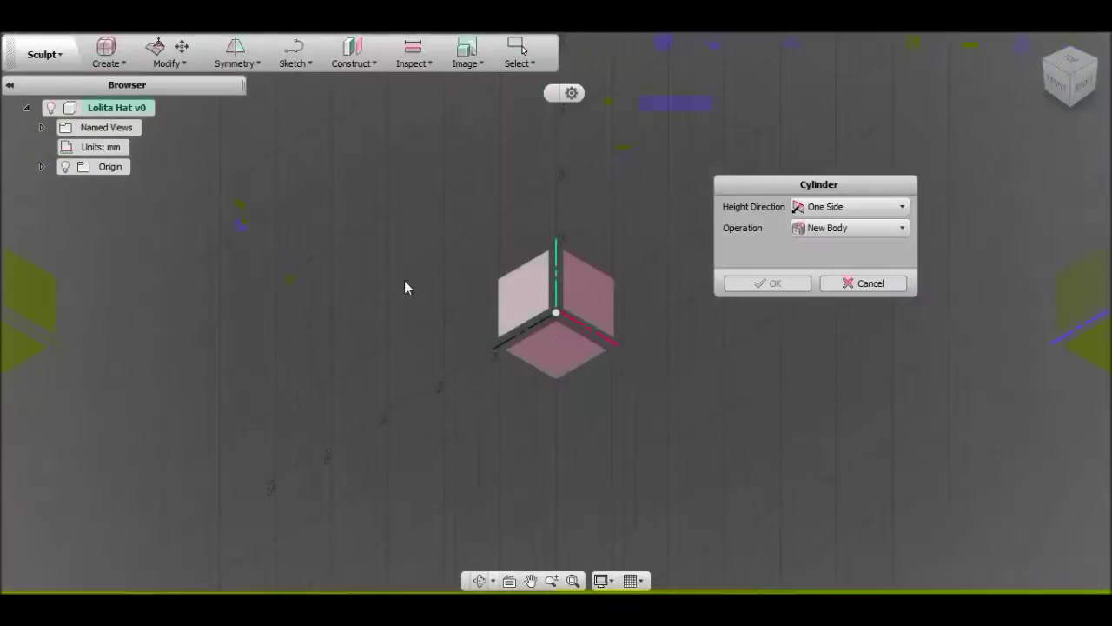
Step: Place a T-spline cylinder on the ground plane: radius 40 mm, height 50 mm, 8 radius faces, 3 height faces
left_click(618, 372)
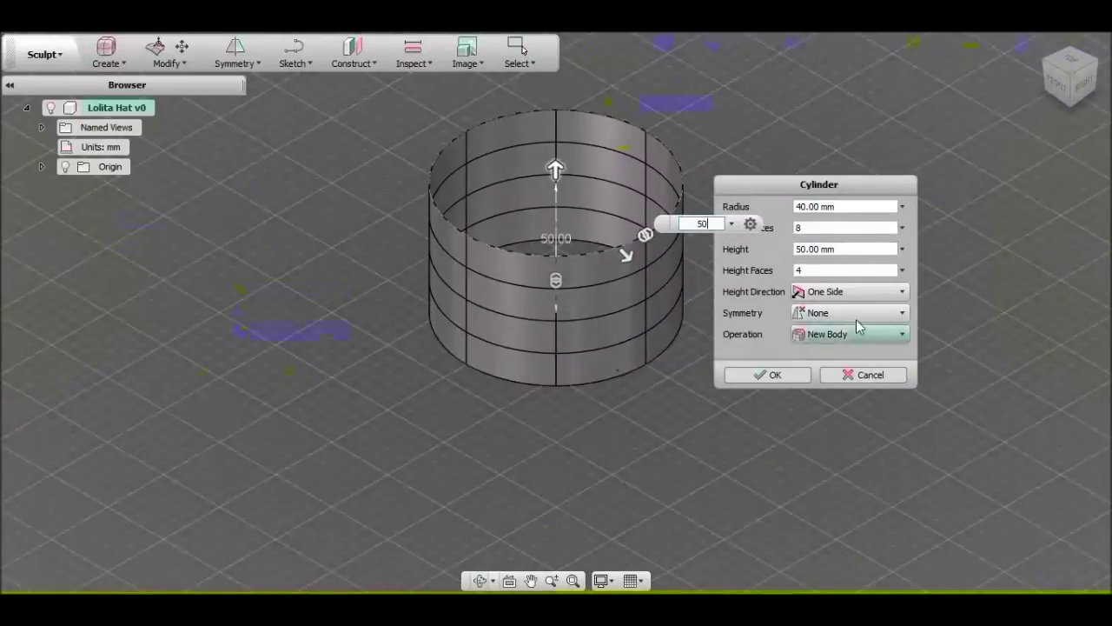
Step: Confirm the cylinder and scale its top edge loop slightly inward to narrow the crown
left_click(770, 385)
double_click(598, 246)
right_click(598, 246)
left_click(658, 269)
left_click_drag(556, 184, 556, 185)
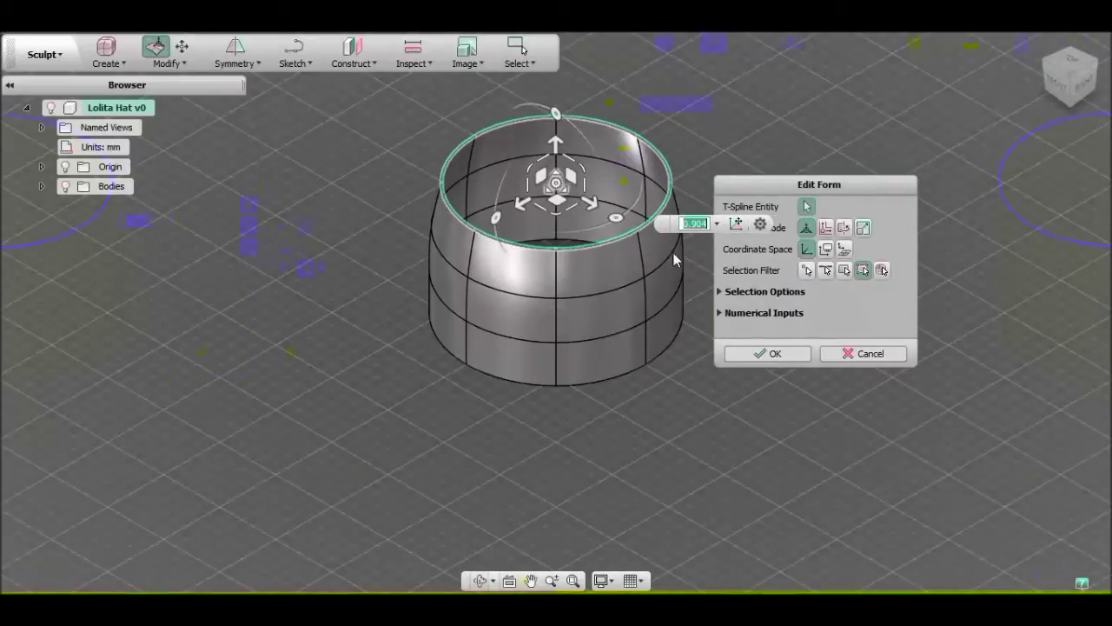
left_click(767, 353)
Step: Widen the bottom edge loop to about 1.086 so the crown flares at its base
double_click(669, 362)
left_click_drag(557, 311, 558, 320)
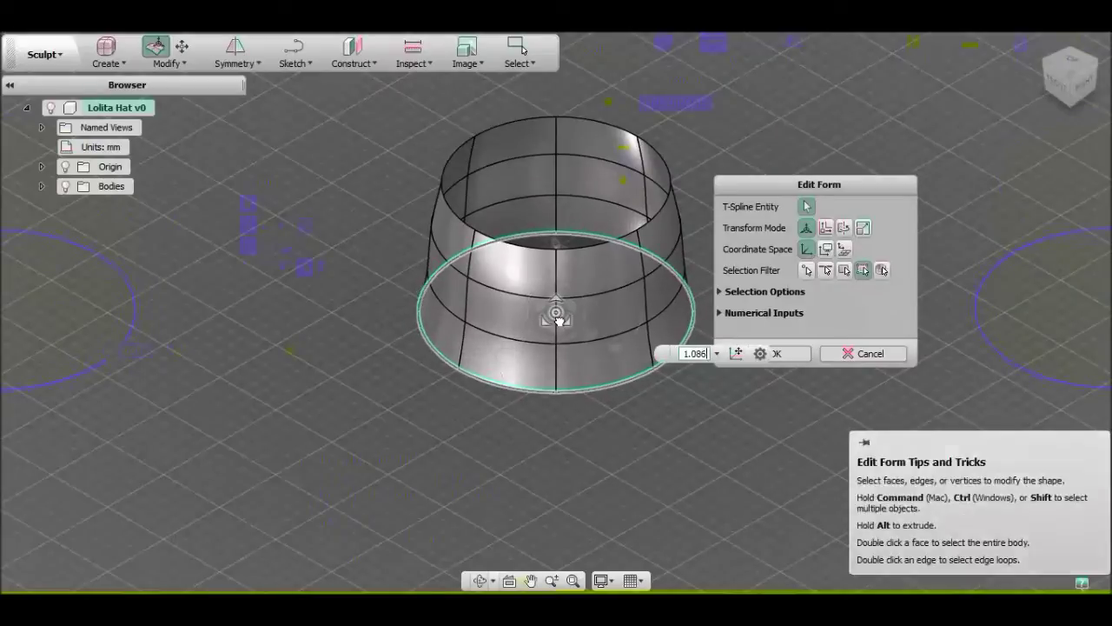
key("Return")
left_click(162, 64)
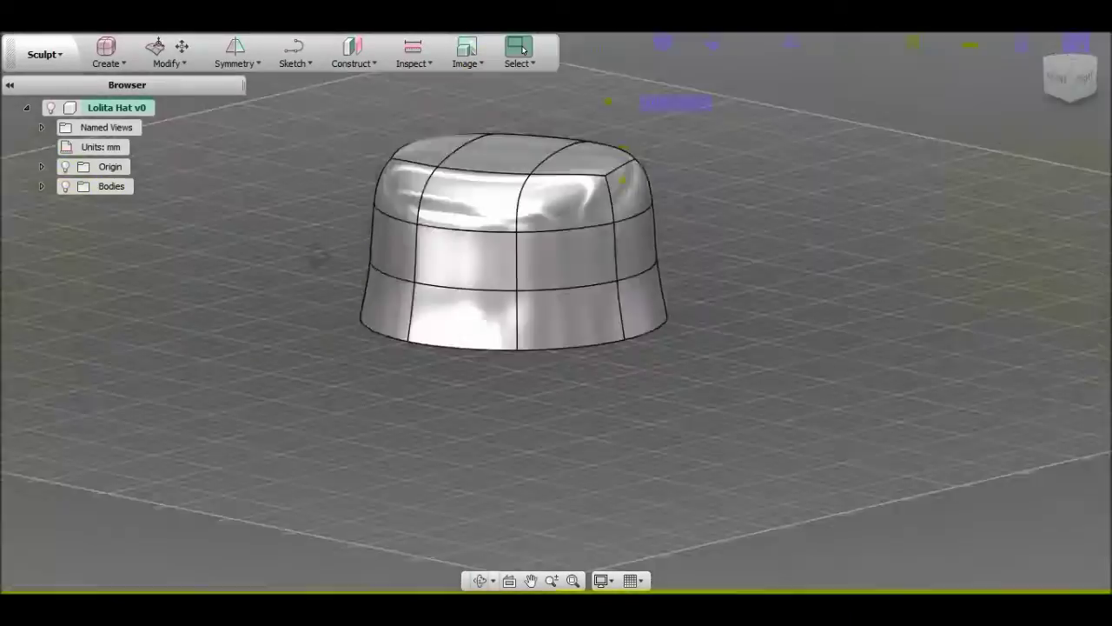
left_click(186, 335)
Step: Thicken the crown body -1 mm inward with Sharp edges
left_click(438, 359)
mouse_move(454, 365)
left_mouse_down()
mouse_move(441, 356)
mouse_move(443, 368)
left_mouse_up()
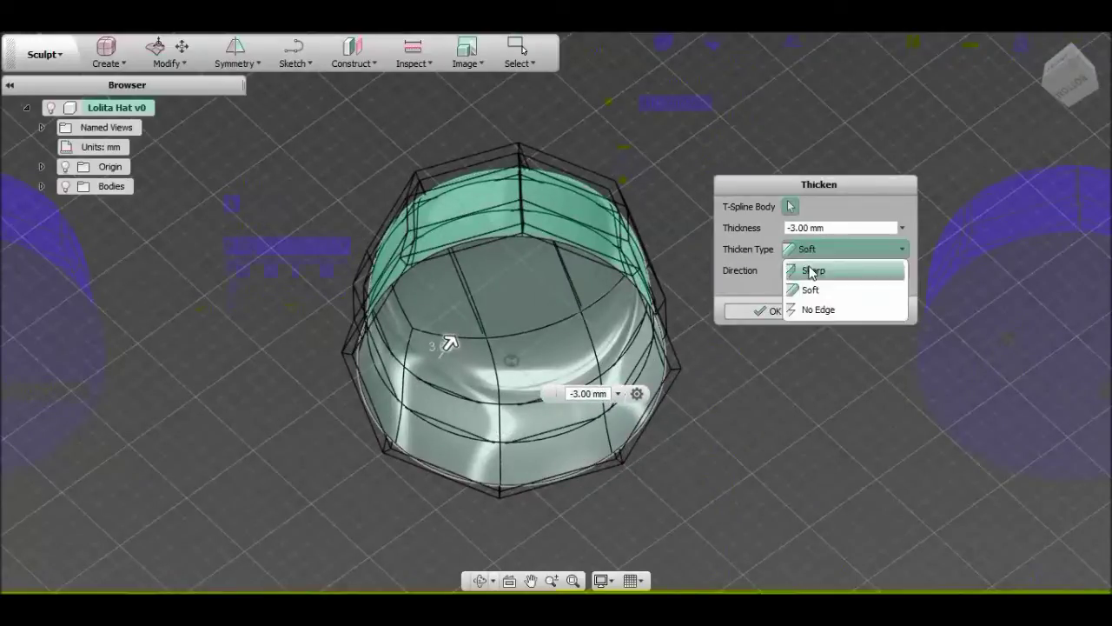
left_click(592, 393)
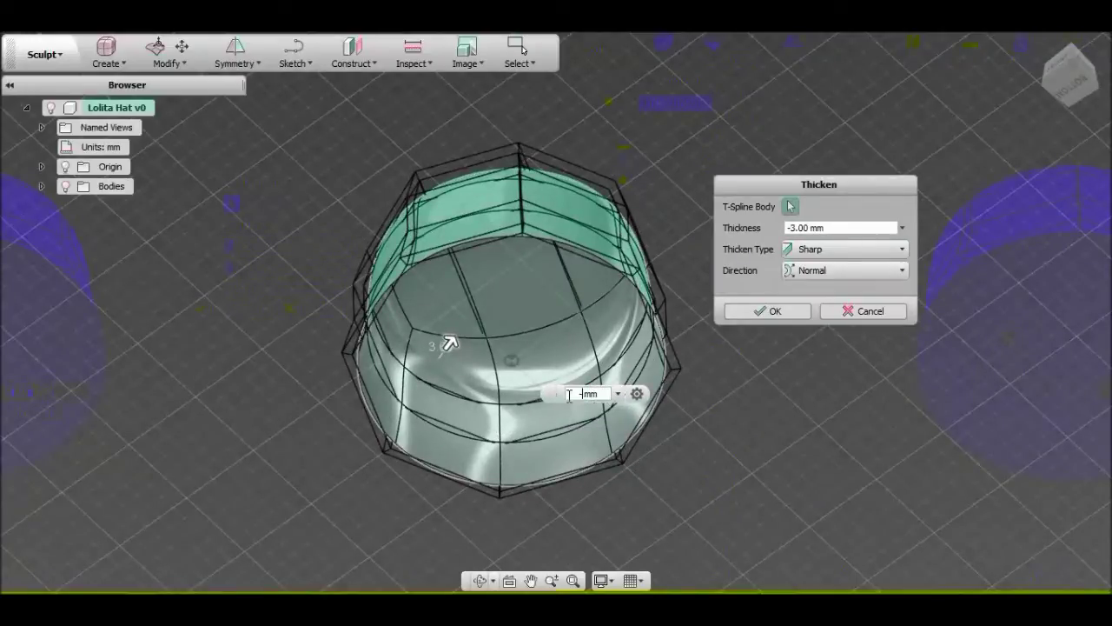
type("1")
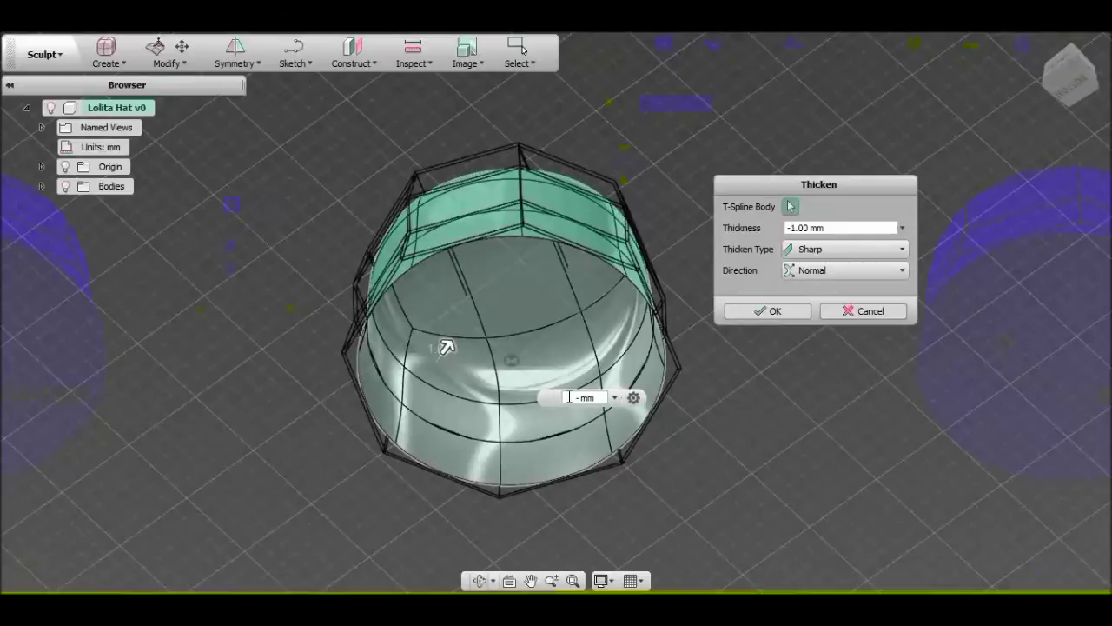
key("Return")
middle_click_drag(711, 299, 715, 461, "shift")
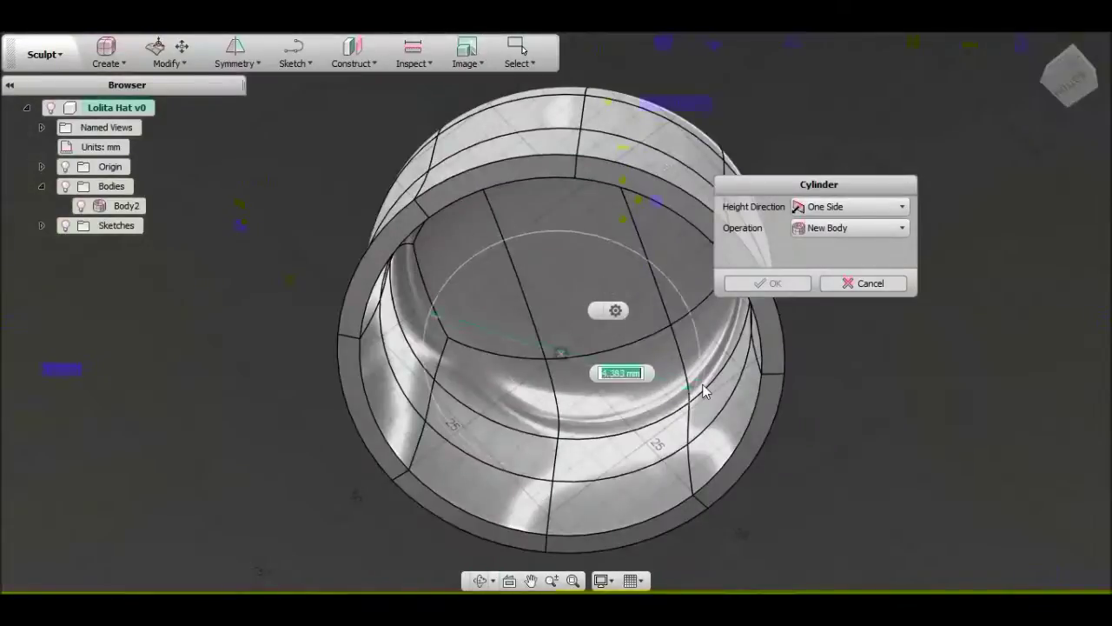
type("60")
Step: Add a brim cylinder around the crown base: 60 mm radius, 5 mm tall, 3 height faces
key("Return")
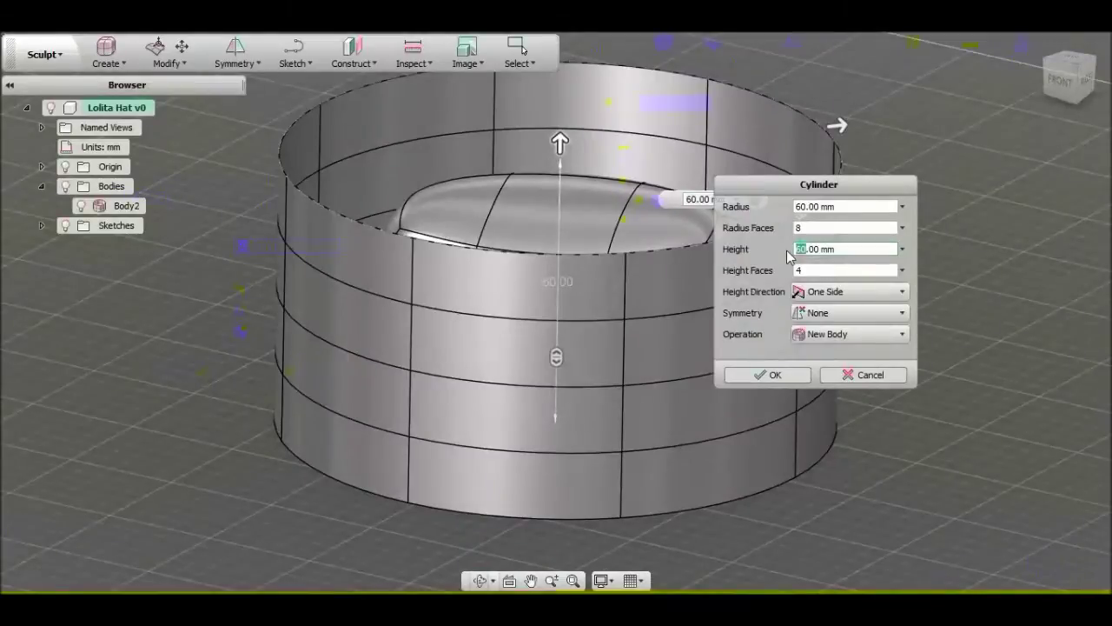
type("5")
left_click(814, 290)
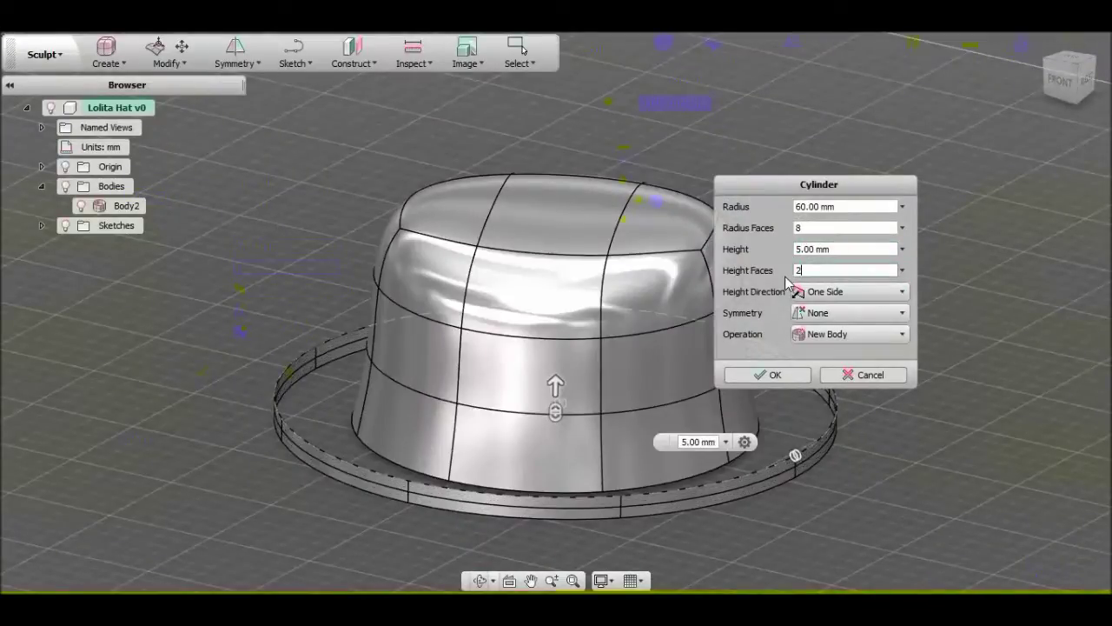
left_click(775, 375)
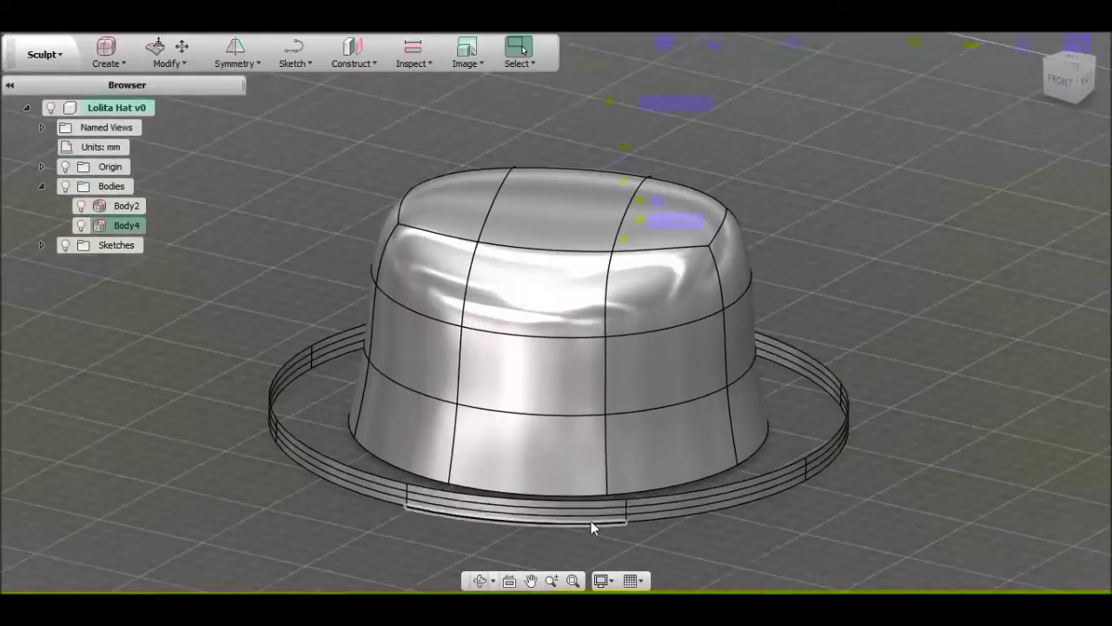
Step: Scale the brim ring outward to about 1.076 with Edit Form
right_click(606, 515)
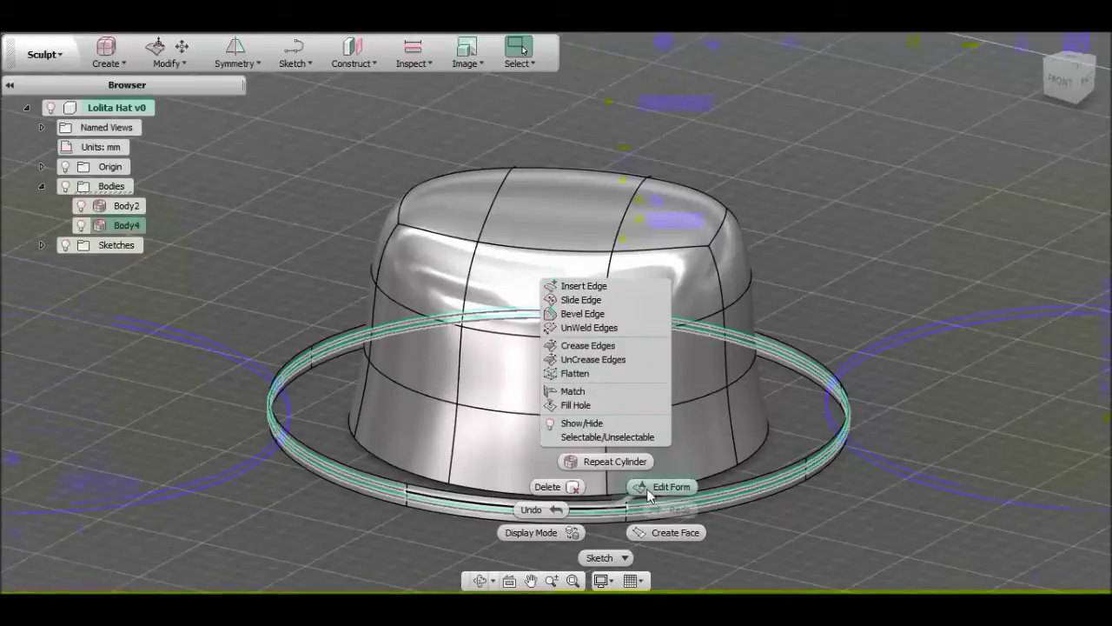
left_click(667, 488)
left_click_drag(562, 398, 558, 412)
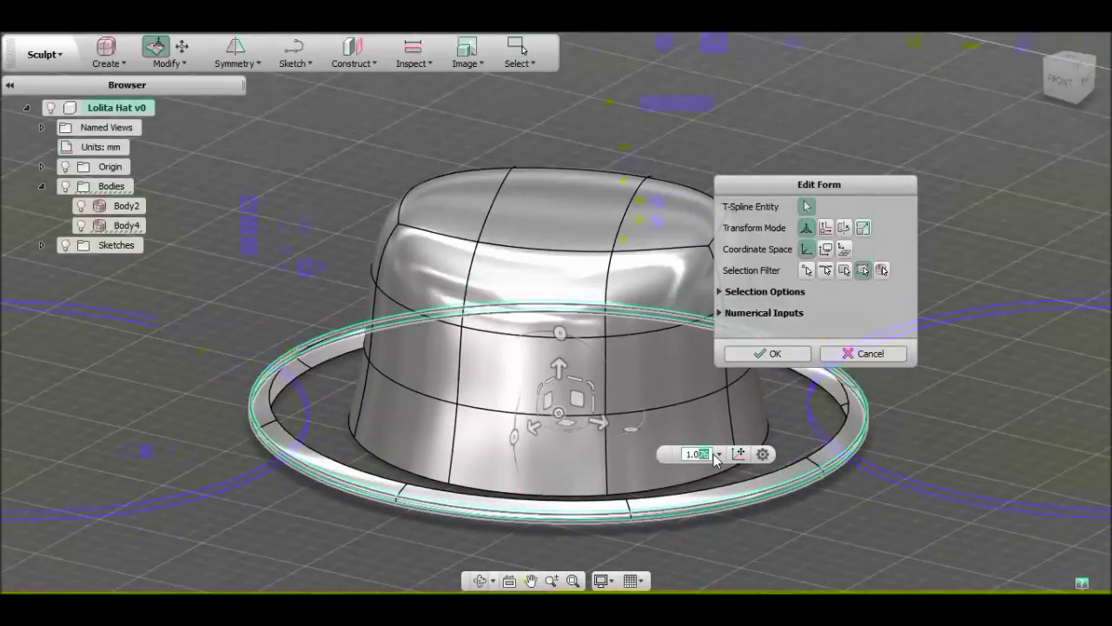
key("Return")
mouse_move(841, 488)
middle_mouse_down("shift")
mouse_move(873, 435)
mouse_move(888, 433)
middle_mouse_up("shift")
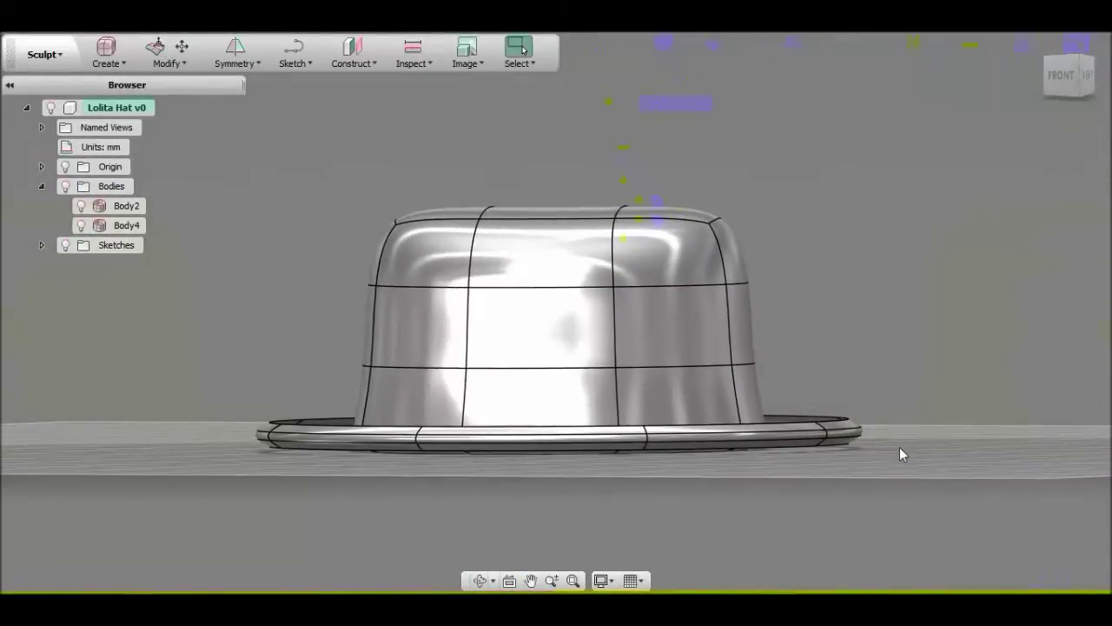
mouse_move(898, 452)
middle_mouse_down("shift")
mouse_move(776, 491)
mouse_move(752, 476)
middle_mouse_up("shift")
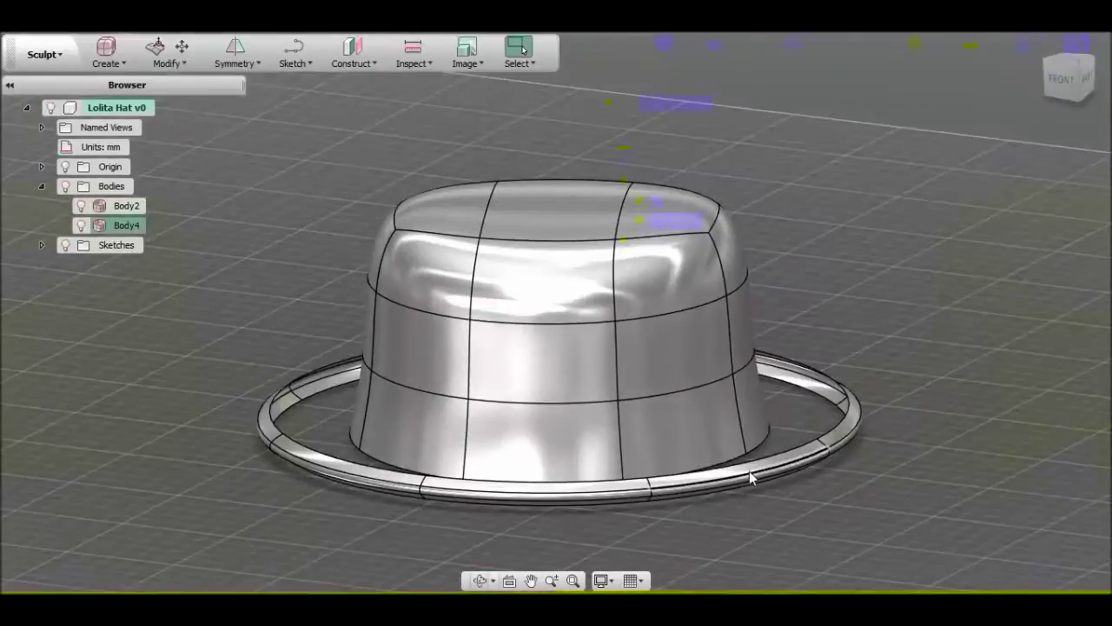
Step: Select the brim edge and bend it so the brim curls upward at its sides
left_click(1058, 80)
mouse_move(739, 302)
middle_mouse_down("shift")
mouse_move(613, 474)
mouse_move(470, 526)
middle_mouse_up("shift")
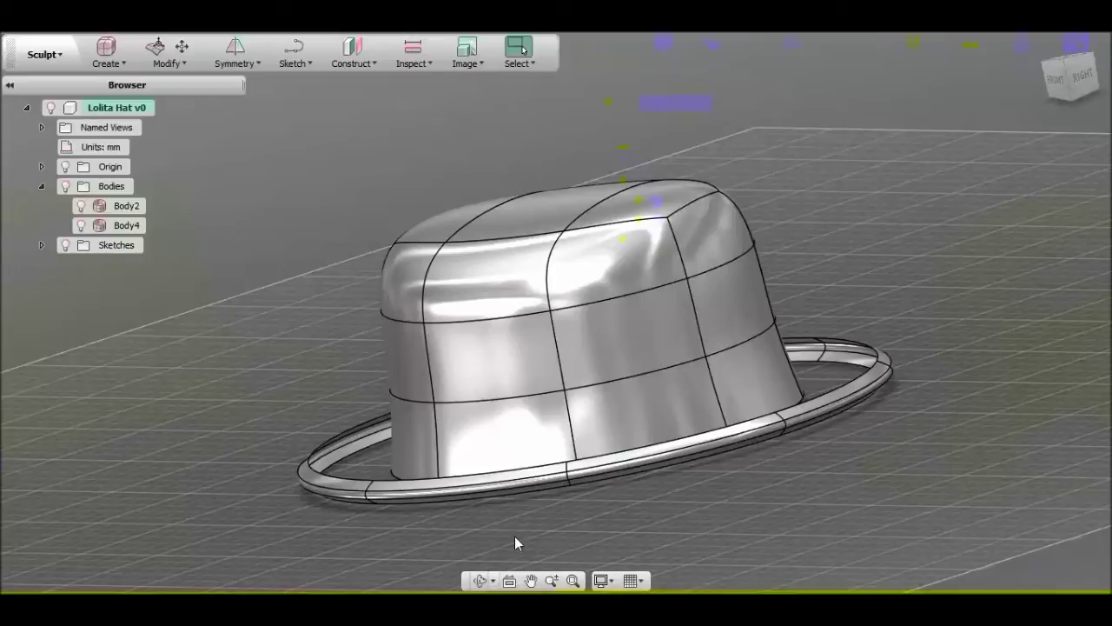
mouse_move(326, 581)
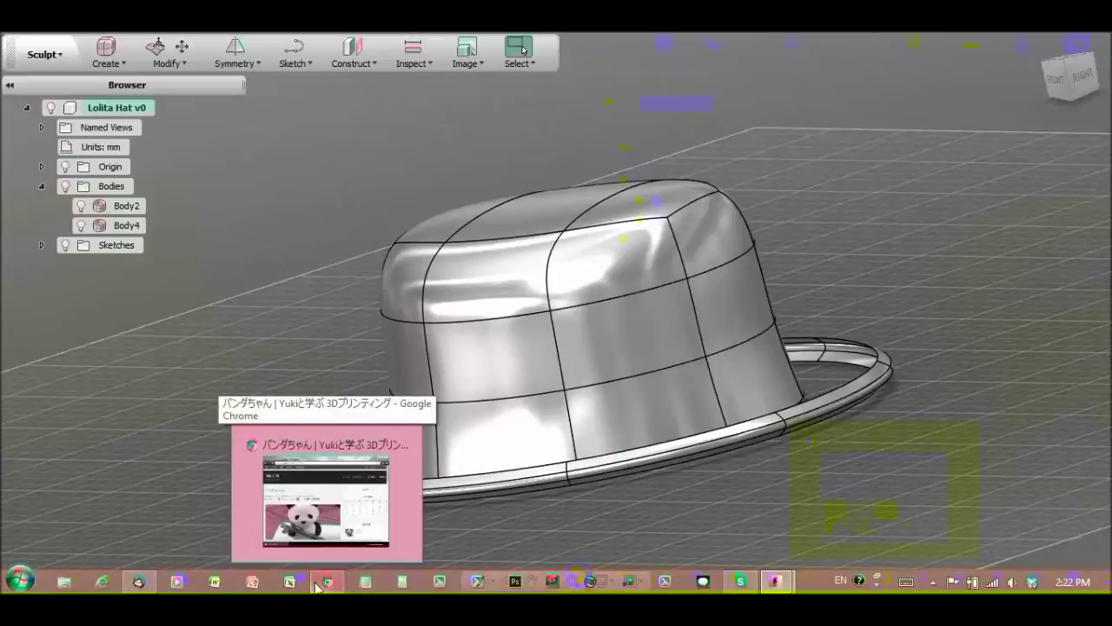
middle_click_drag(777, 522, 668, 487, "shift")
left_click(673, 458)
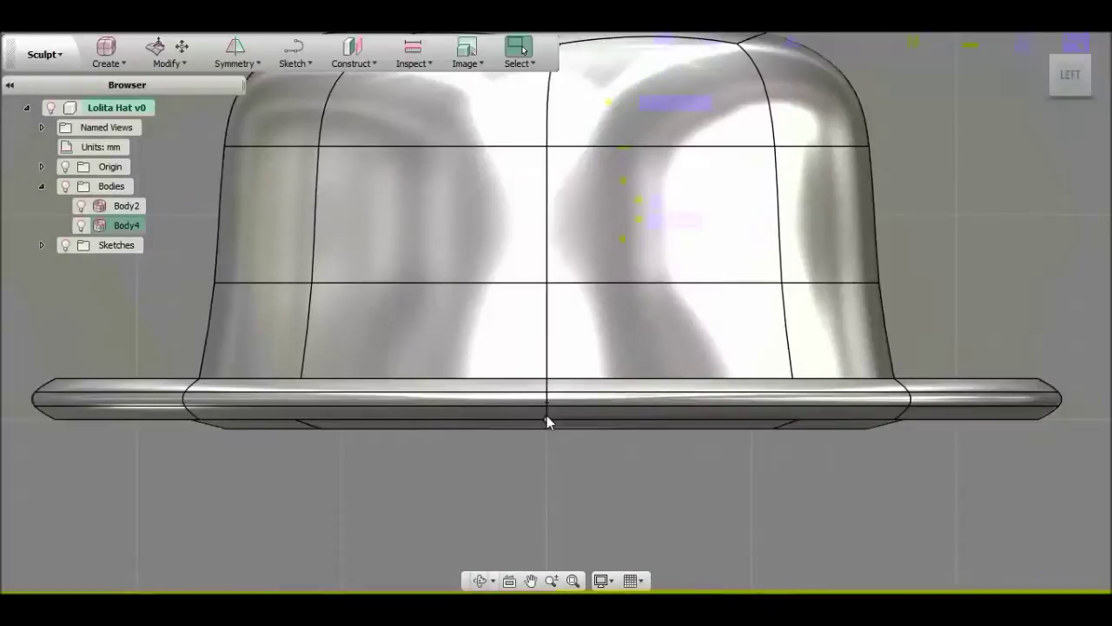
scroll(548, 414, "up", 3)
left_click(549, 376)
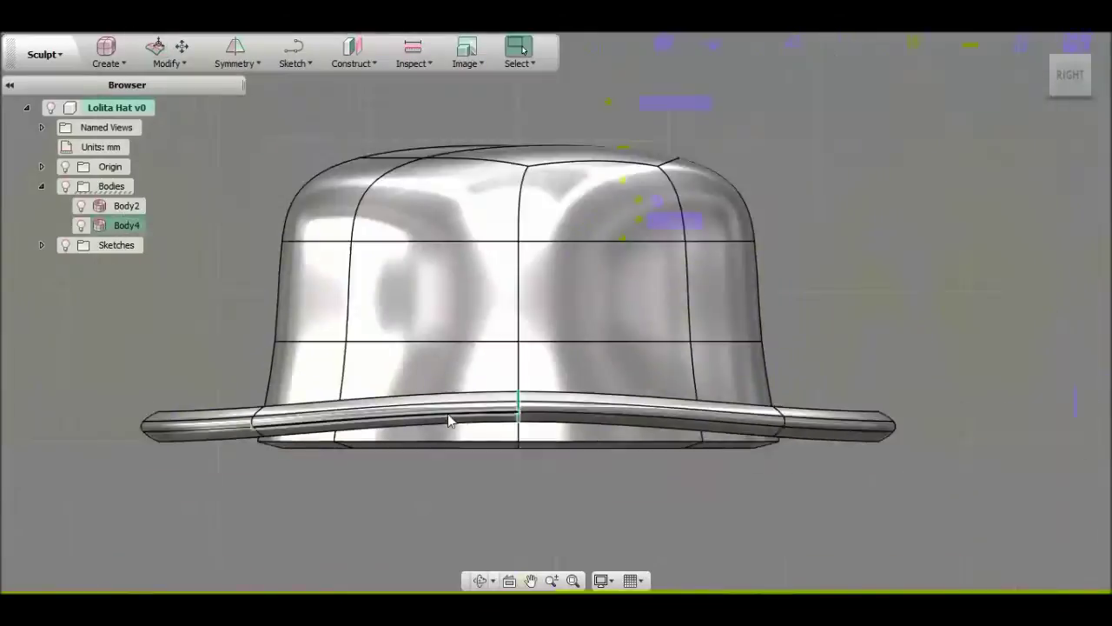
mouse_move(449, 423)
middle_mouse_down("shift")
mouse_move(566, 493)
mouse_move(619, 482)
middle_mouse_up("shift")
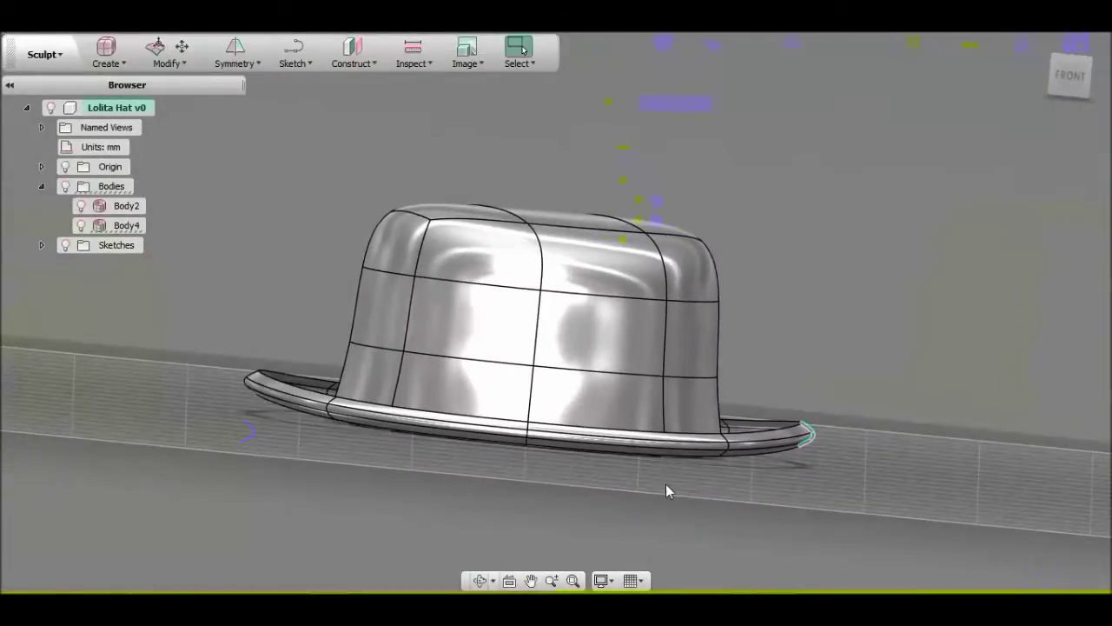
mouse_move(665, 491)
middle_mouse_down("shift")
mouse_move(822, 455)
mouse_move(818, 469)
middle_mouse_up("shift")
double_click(591, 334)
type("0")
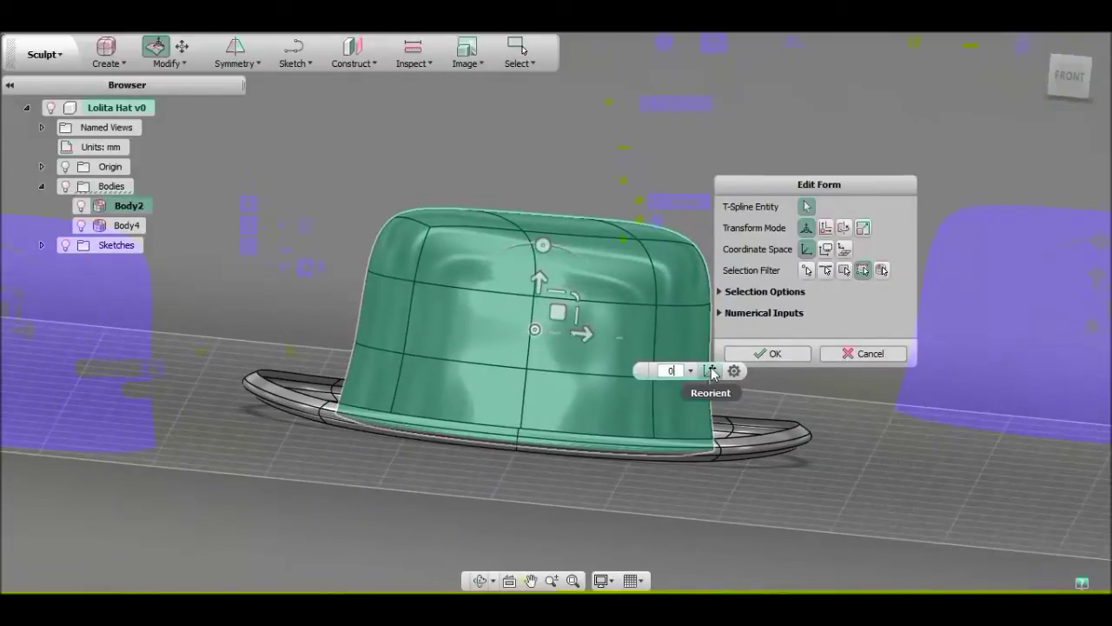
type(".95")
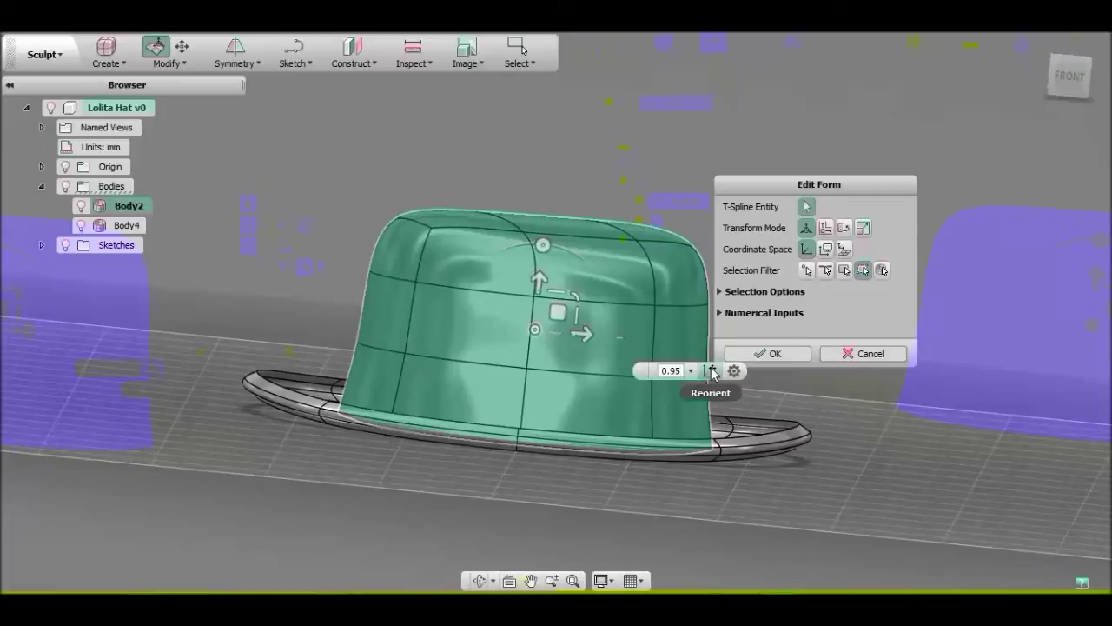
key("BackSpace")
left_click(518, 47)
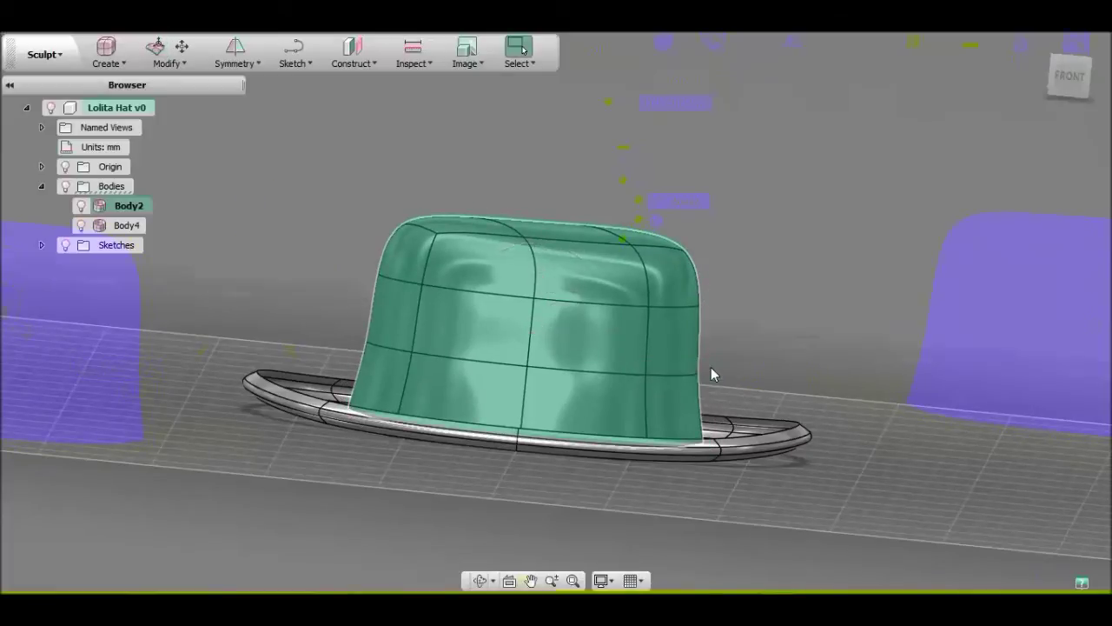
left_click(852, 409)
mouse_move(852, 409)
middle_mouse_down("shift")
mouse_move(524, 50)
mouse_move(407, 70)
middle_mouse_up("shift")
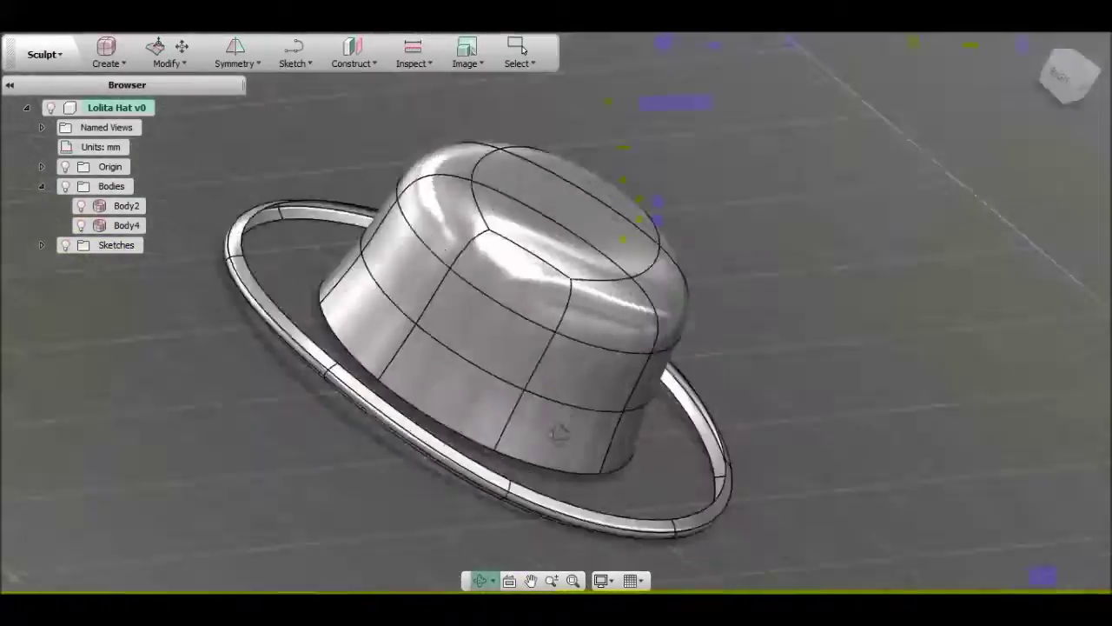
left_click(413, 48)
left_click(408, 409)
left_click(344, 468)
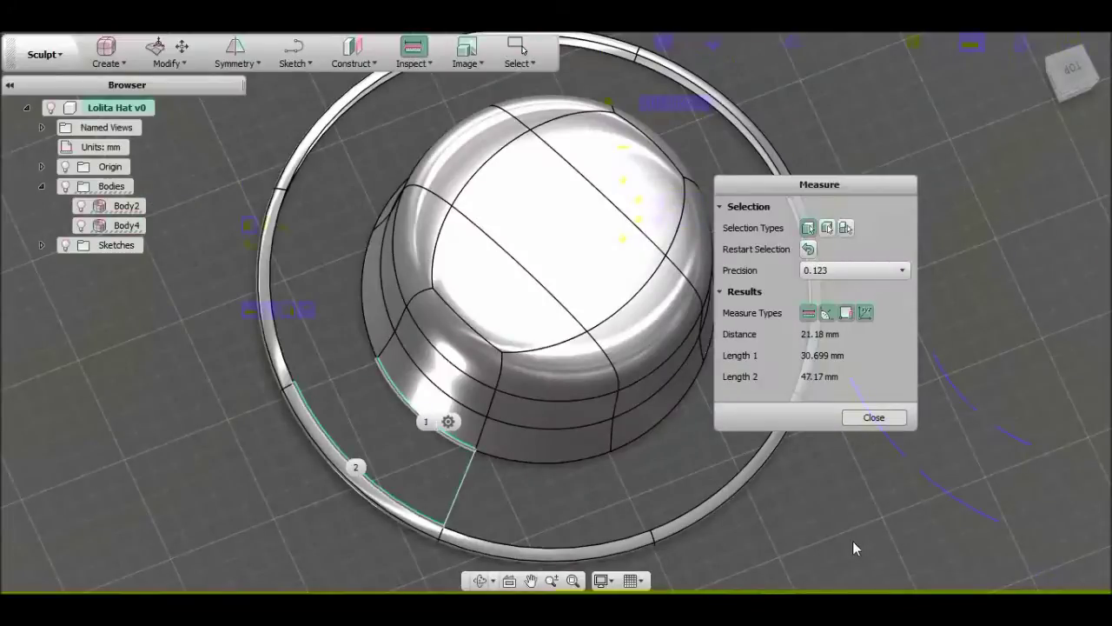
left_click(874, 418)
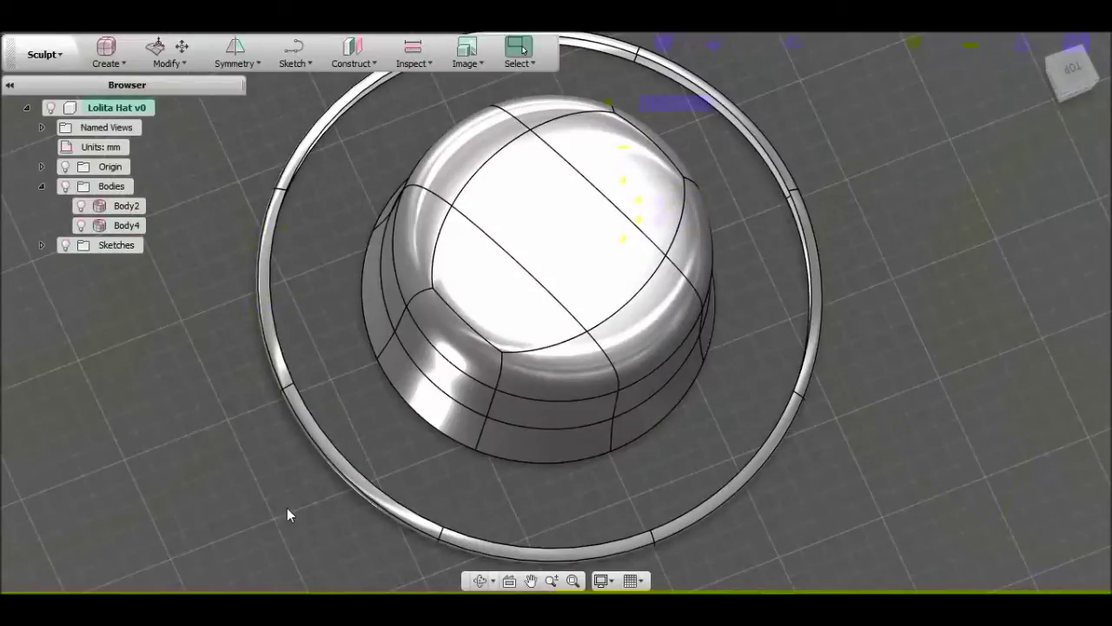
middle_click_drag(286, 509, 331, 428, "shift")
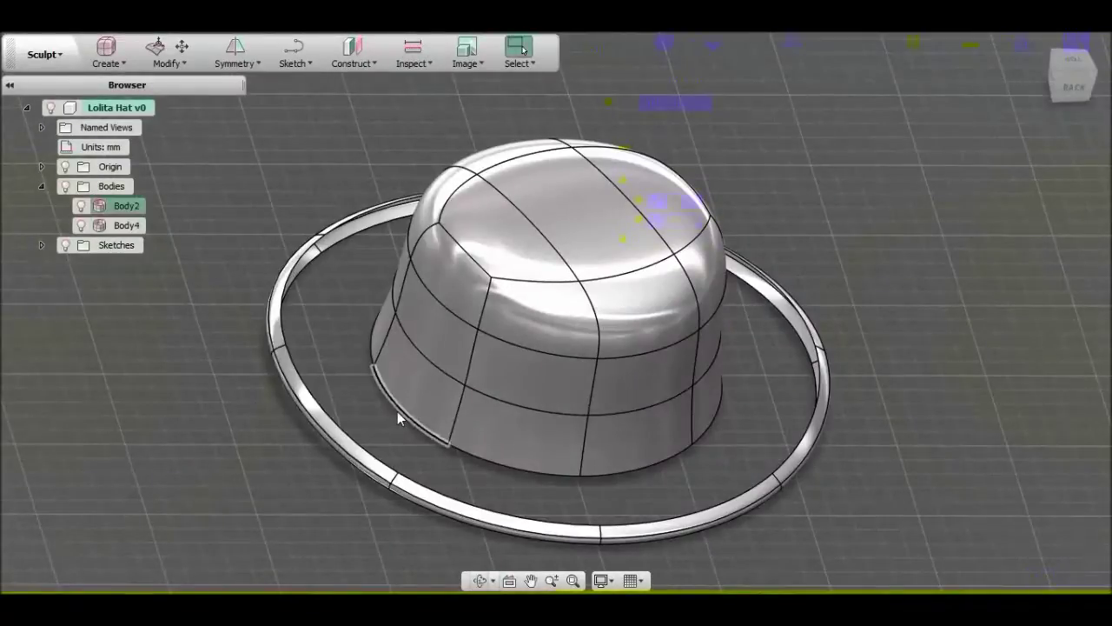
left_click(170, 54)
Step: Fill the brim ring's open inner edge to make a solid brim
left_click(185, 77)
left_click(816, 391)
mouse_move(859, 402)
middle_mouse_down("shift")
mouse_move(784, 319)
mouse_move(865, 409)
middle_mouse_up("shift")
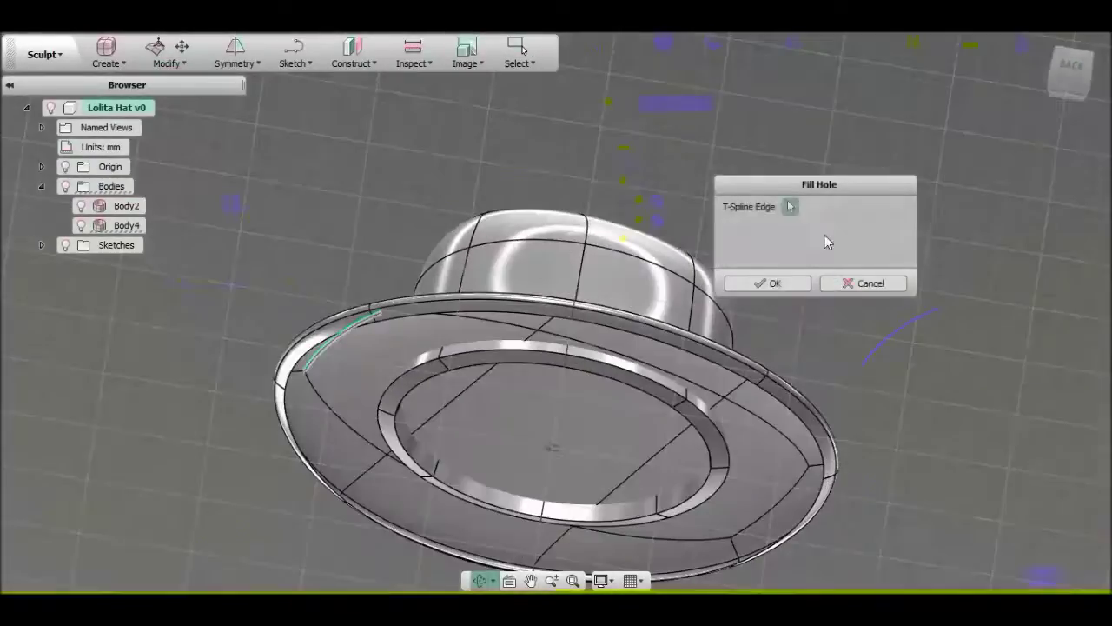
key("Return")
Step: Inspect the filled hat from the side and settle on the front view
left_click(167, 58)
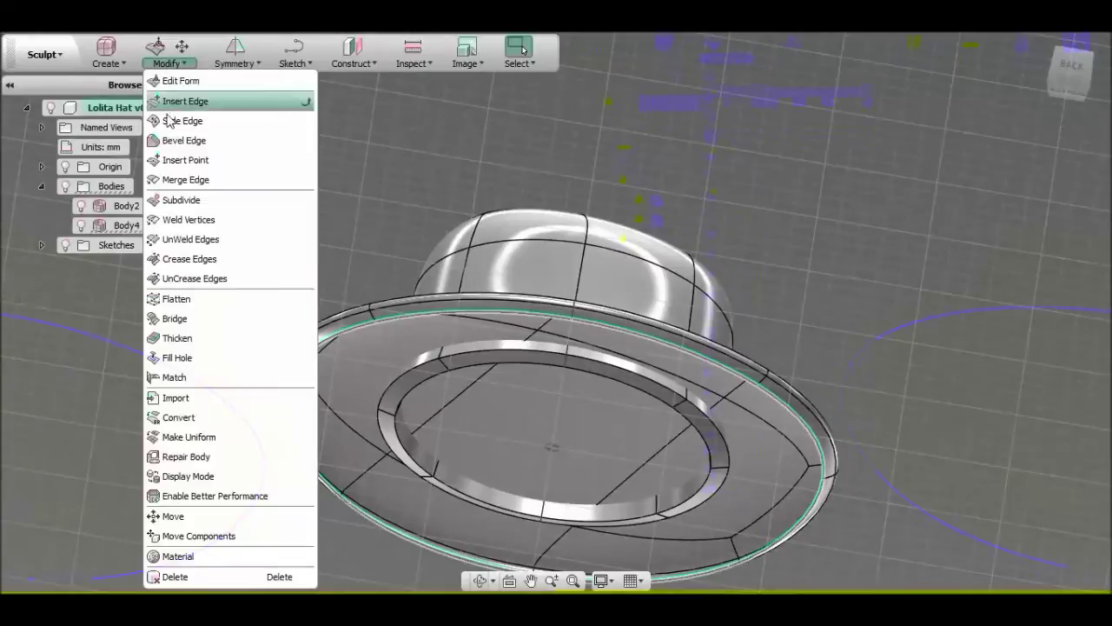
mouse_move(199, 369)
middle_mouse_down("shift")
mouse_move(802, 336)
mouse_move(864, 367)
mouse_move(539, 343)
mouse_move(884, 245)
mouse_move(909, 216)
middle_mouse_up("shift")
left_click(1068, 86)
mouse_move(803, 218)
middle_mouse_down("shift")
mouse_move(881, 287)
mouse_move(856, 346)
mouse_move(930, 343)
middle_mouse_up("shift")
left_click(1068, 85)
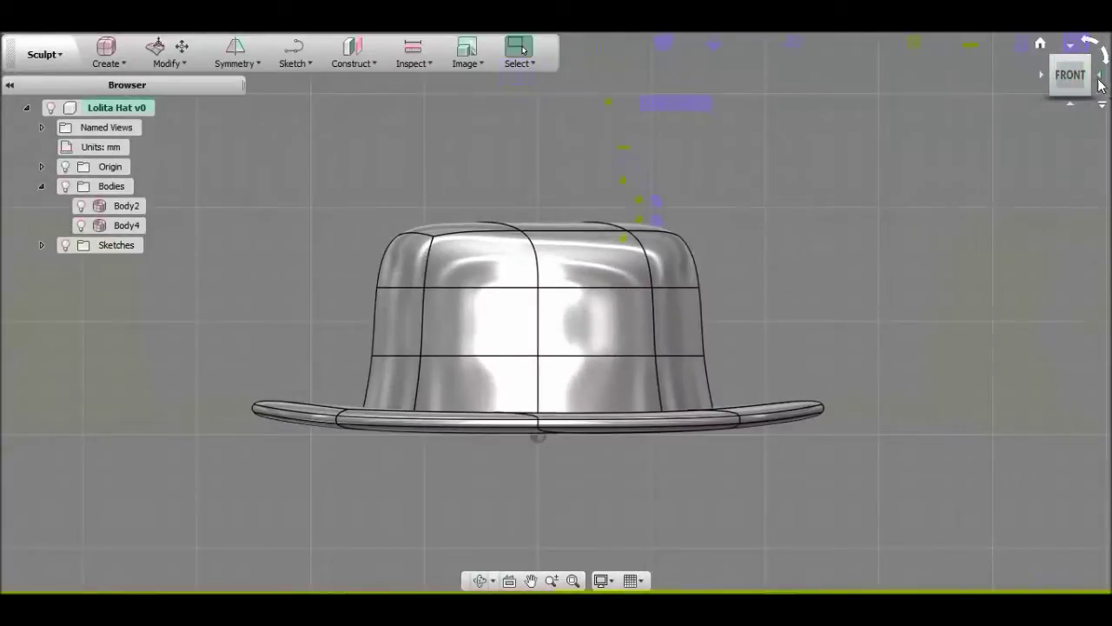
Step: From the right side, zoom in and reshape a brim edge near the crown
left_click(1101, 84)
scroll(505, 410, "up", 3)
scroll(500, 415, "up", 2)
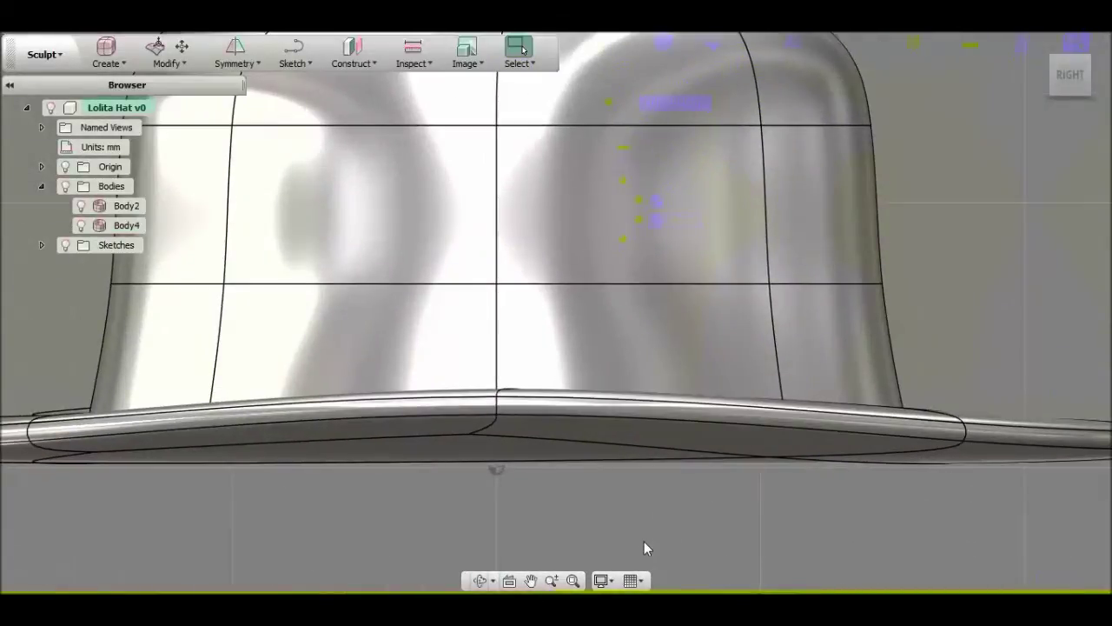
middle_click_drag(344, 491, 623, 444, "shift")
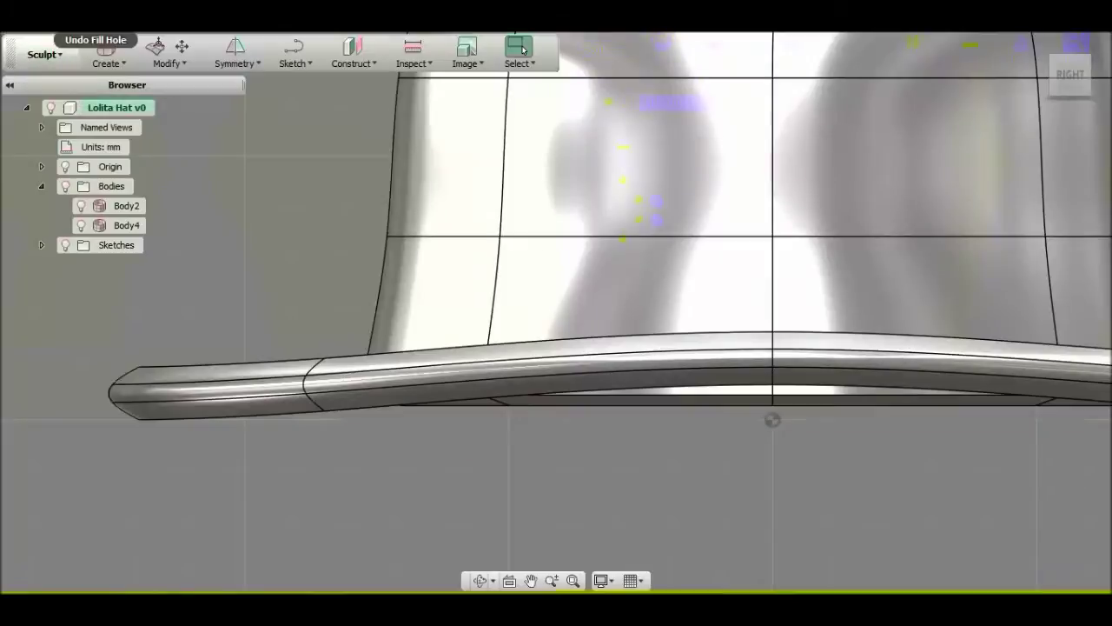
scroll(773, 382, "up", 2)
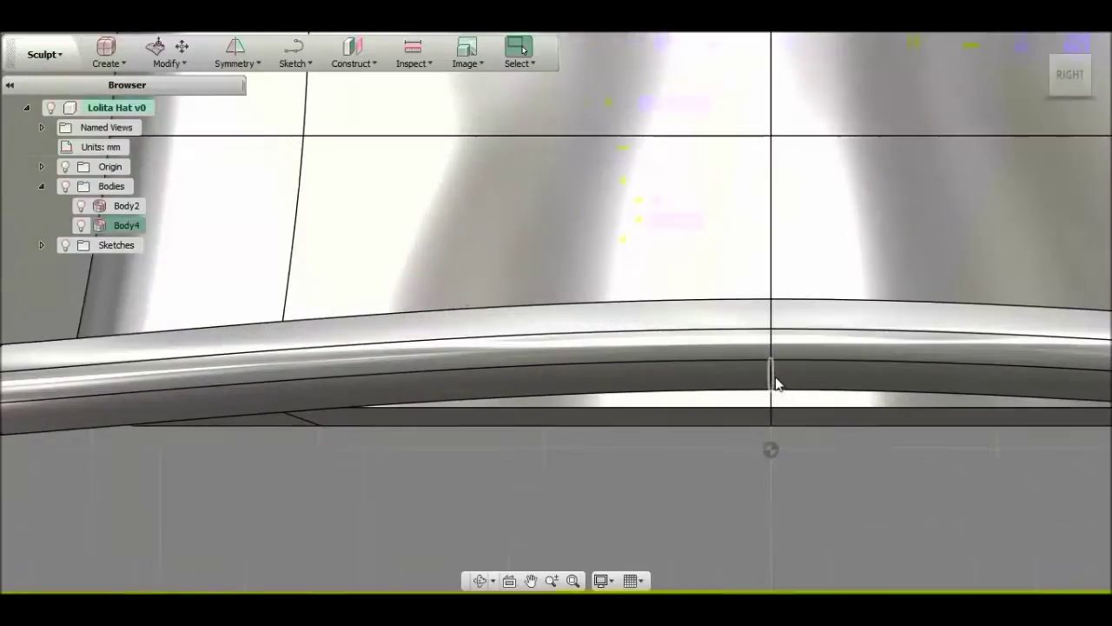
double_click(776, 322)
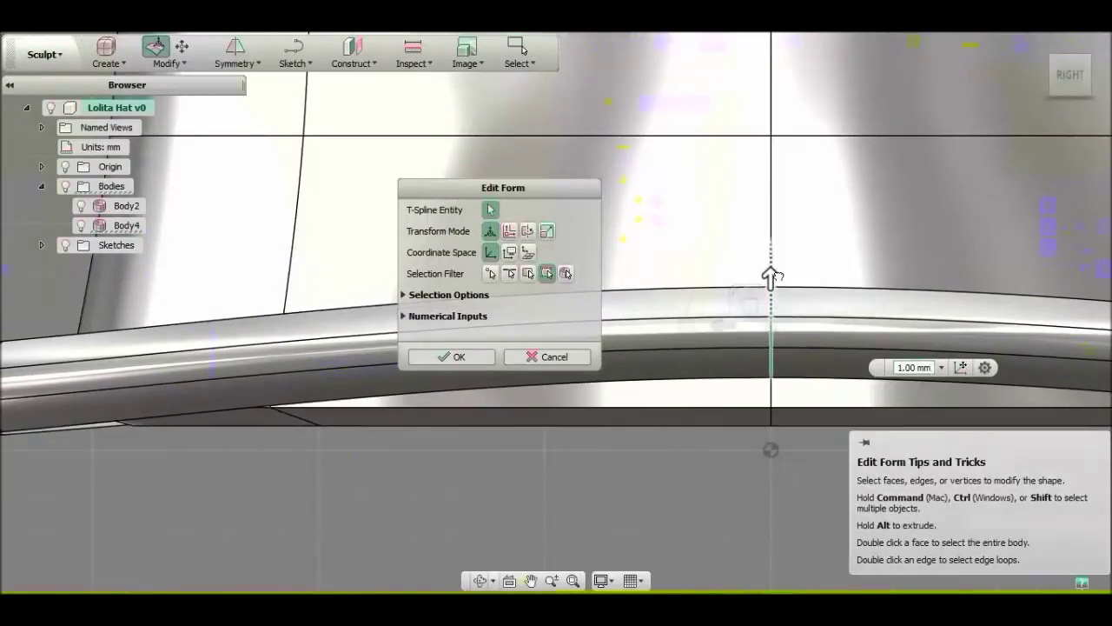
left_click(459, 358)
Step: Reshape the vertical brim seam edge on the brim's other side
scroll(476, 387, "down", 5)
middle_click_drag(443, 431, 487, 435, "shift")
middle_click_drag(603, 442, 529, 392, "shift")
scroll(631, 472, "up", 5)
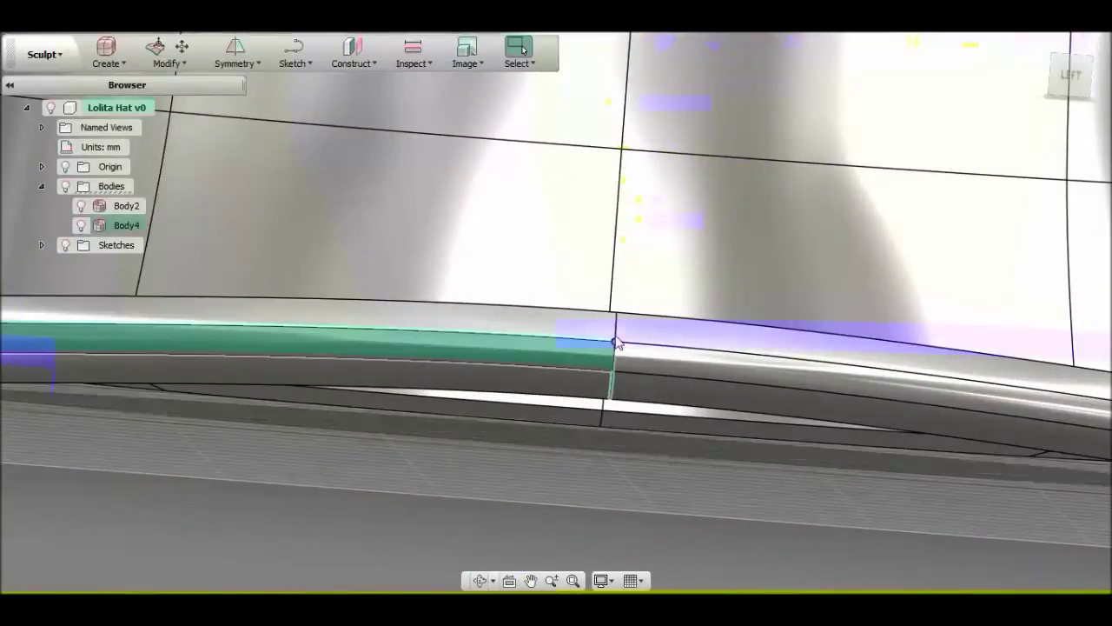
middle_click_drag(617, 363, 615, 348, "shift")
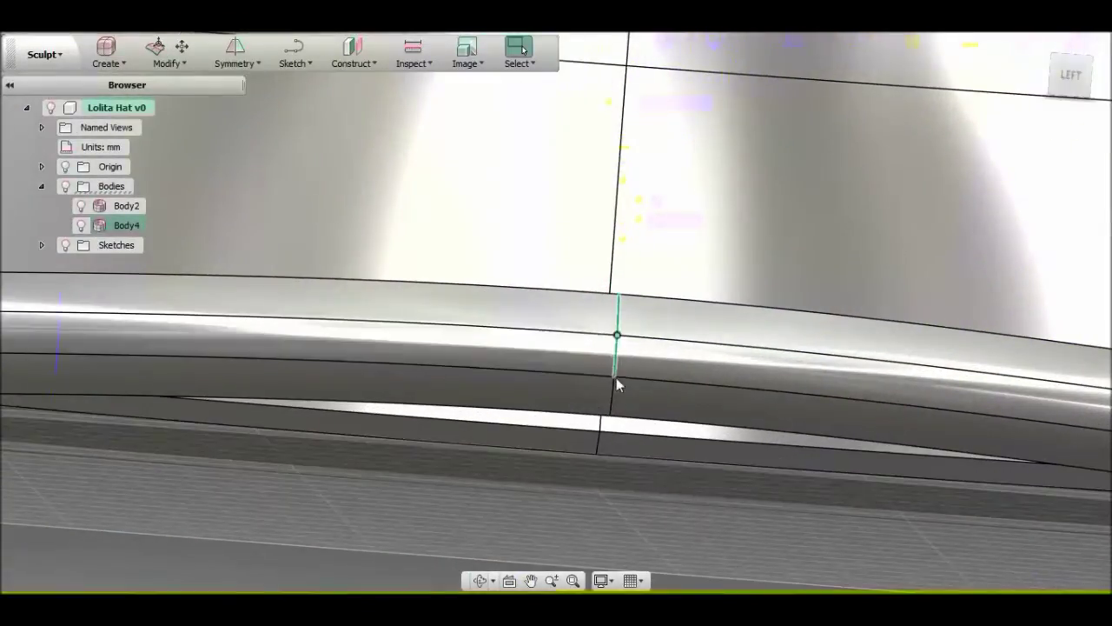
double_click(615, 365)
left_click(452, 356)
Step: Orbit out to an elevated view of the whole hat
scroll(455, 390, "down", 5)
middle_click_drag(781, 365, 701, 485, "shift")
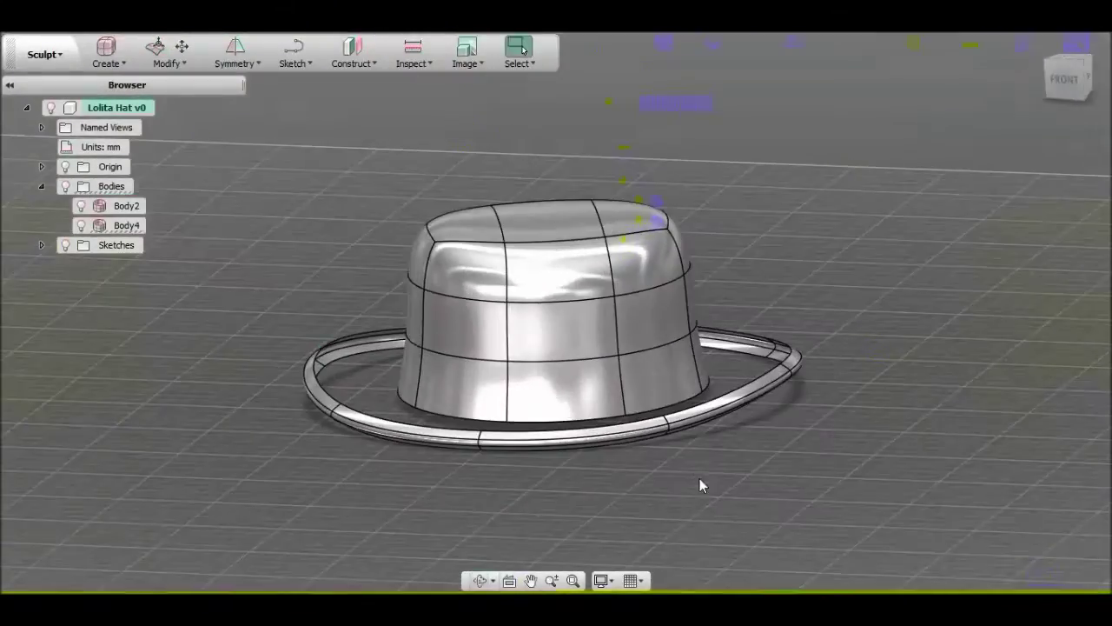
scroll(702, 455, "up", 2)
left_click(105, 52)
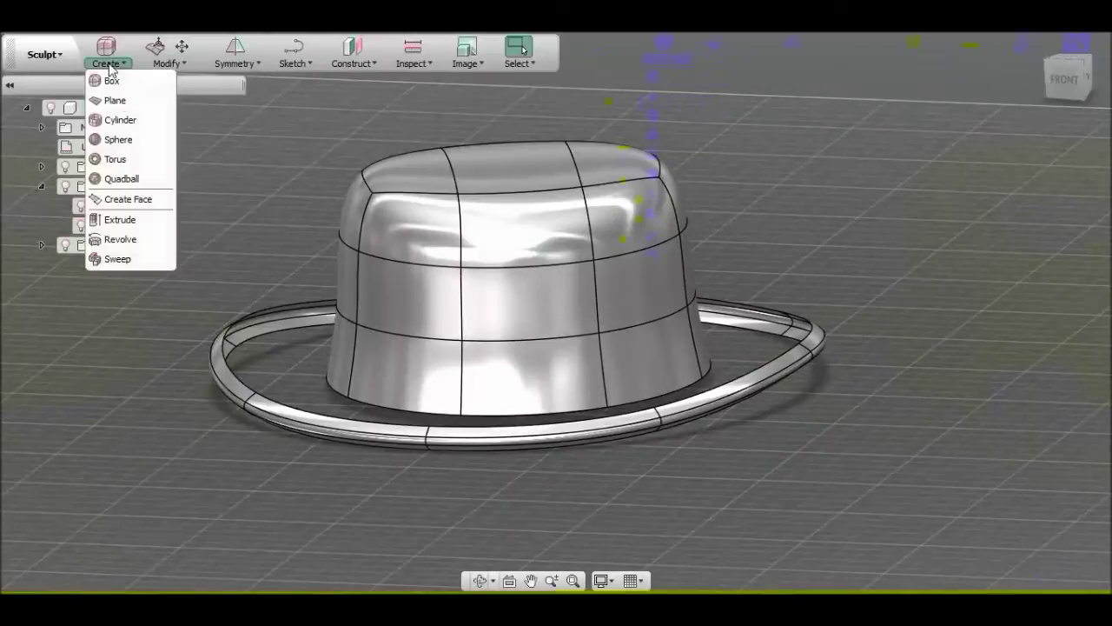
Step: Fill the brim ring's open edge into a solid flat brim
left_click(168, 52)
left_click(196, 350)
middle_click_drag(521, 347, 151, 78, "shift")
left_click(168, 52)
left_click(196, 350)
key("Escape")
mouse_move(293, 278)
middle_mouse_down("shift")
mouse_move(869, 372)
mouse_move(899, 329)
mouse_move(272, 397)
mouse_move(521, 289)
mouse_move(473, 486)
middle_mouse_up("shift")
Step: Save the design with a version description as Lolita Hat v3
key("ctrl+s")
left_click(567, 296)
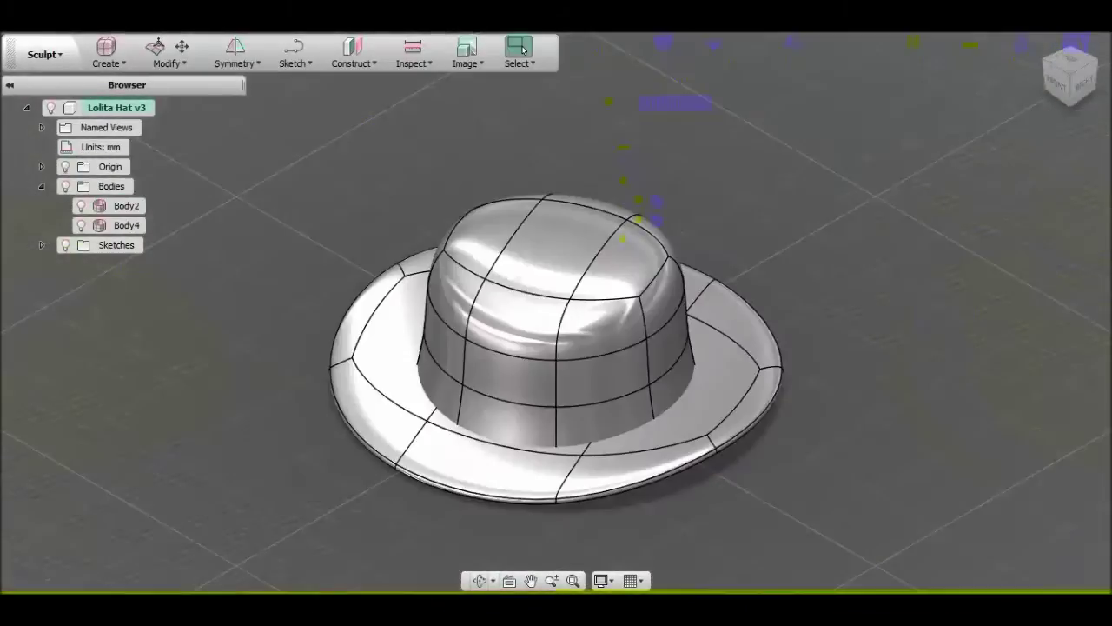
double_click(548, 287)
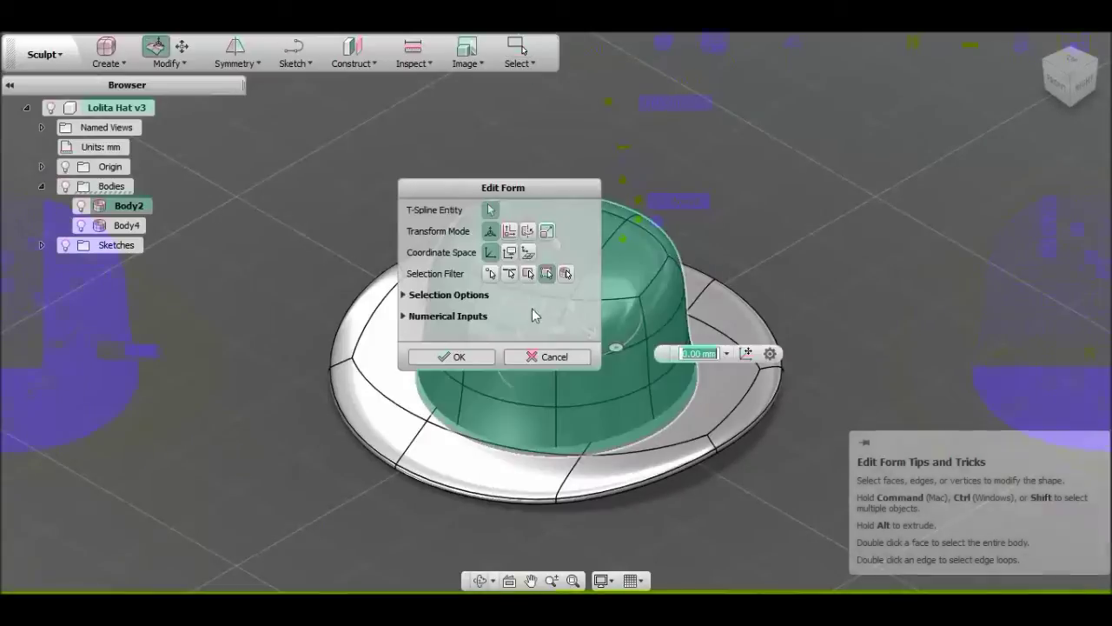
Step: Scale the crown up to about 1.08 and undo an accidental conversion
left_click_drag(560, 304, 556, 322)
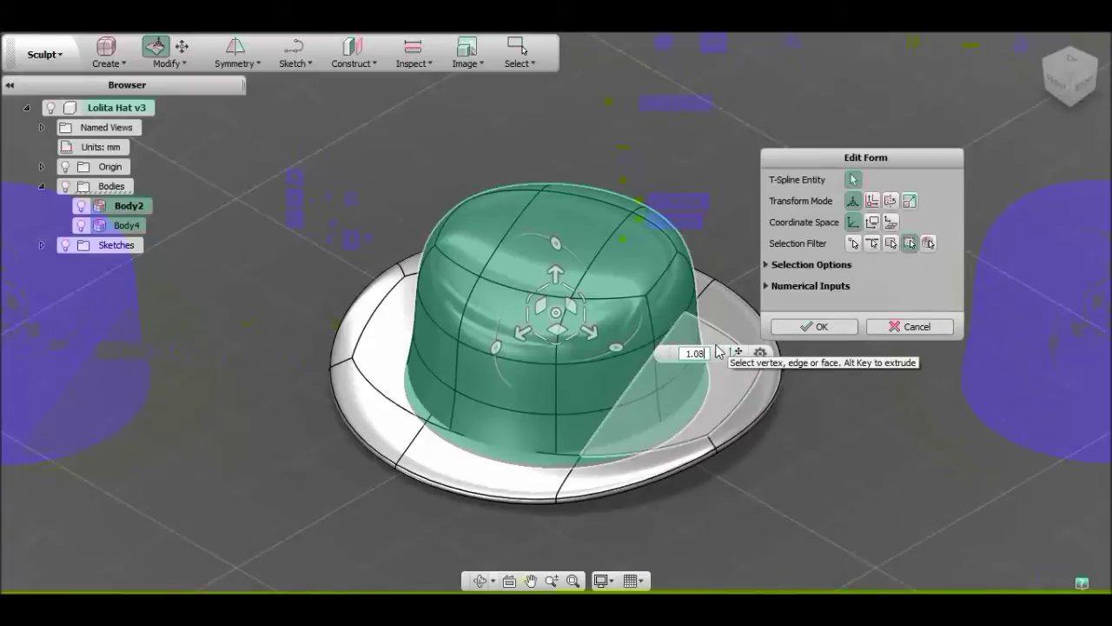
key("Return")
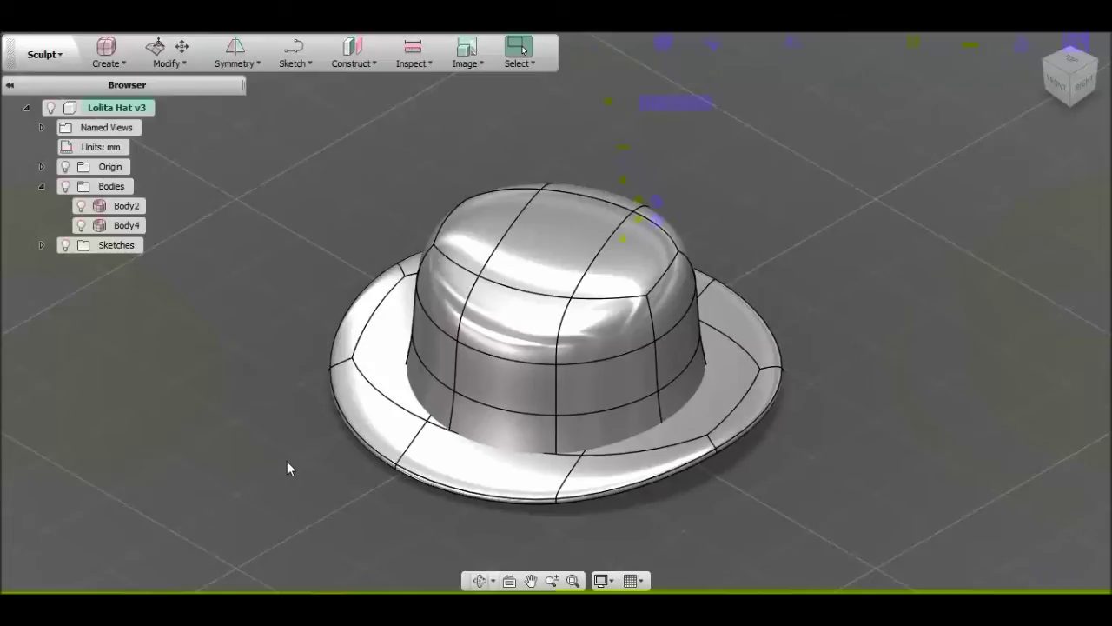
key("ctrl+z")
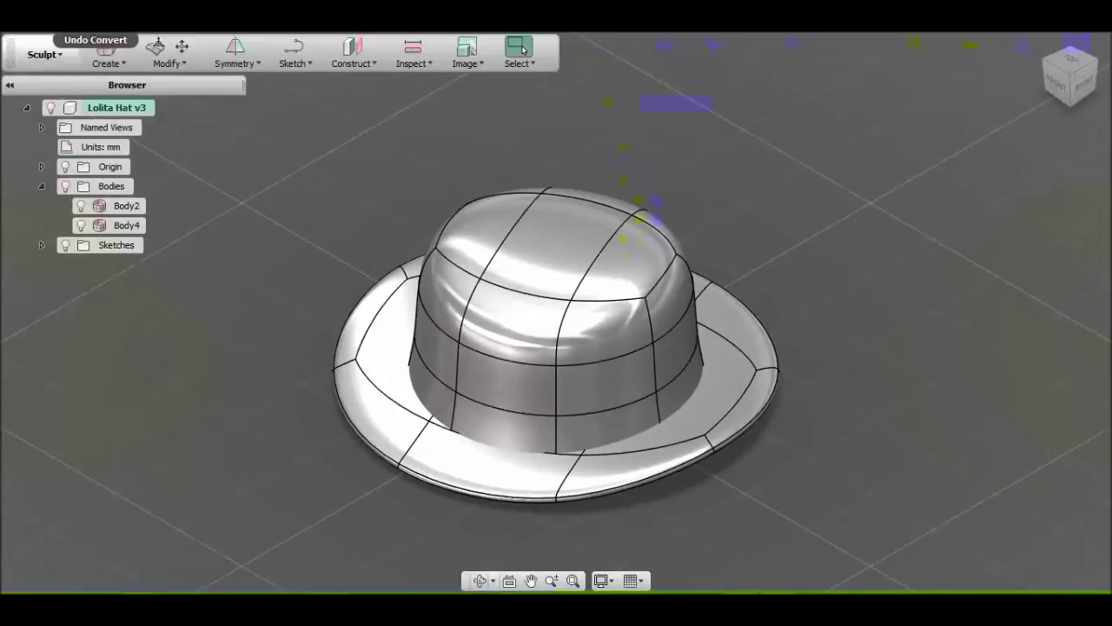
Step: Convert the brim and crown into solid bodies Body5 and Body6
right_click(521, 261)
left_click(559, 208)
left_click(814, 262)
left_click(381, 365)
key("Return")
Step: Check the hat's underside and switch to the Model workspace
left_click(1054, 67)
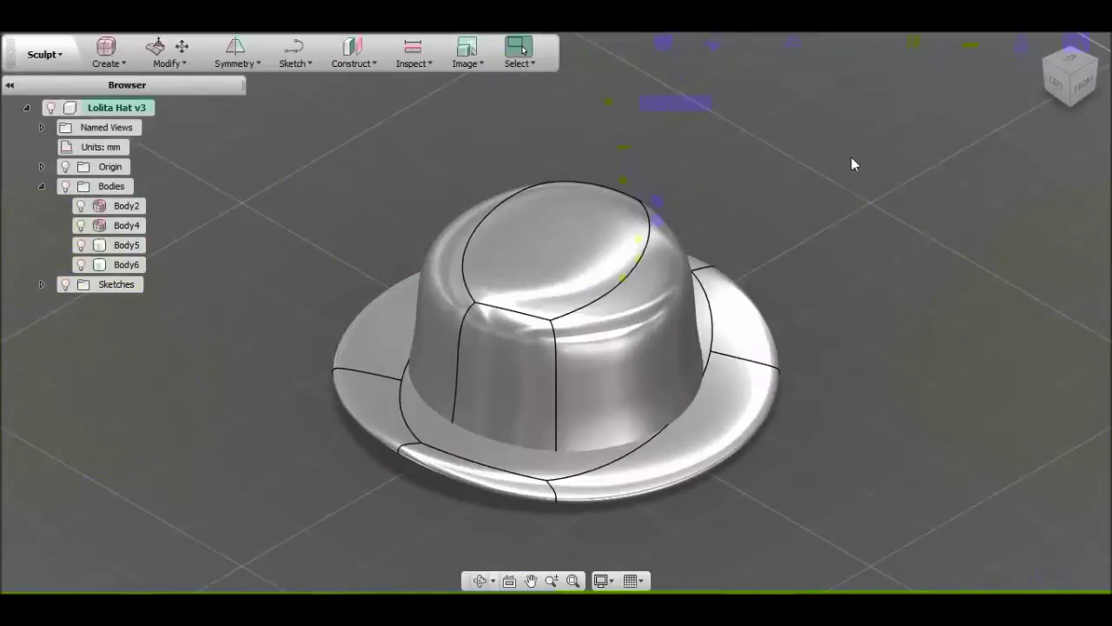
middle_click_drag(837, 443, 106, 265, "shift")
left_click(50, 92)
left_click(162, 63)
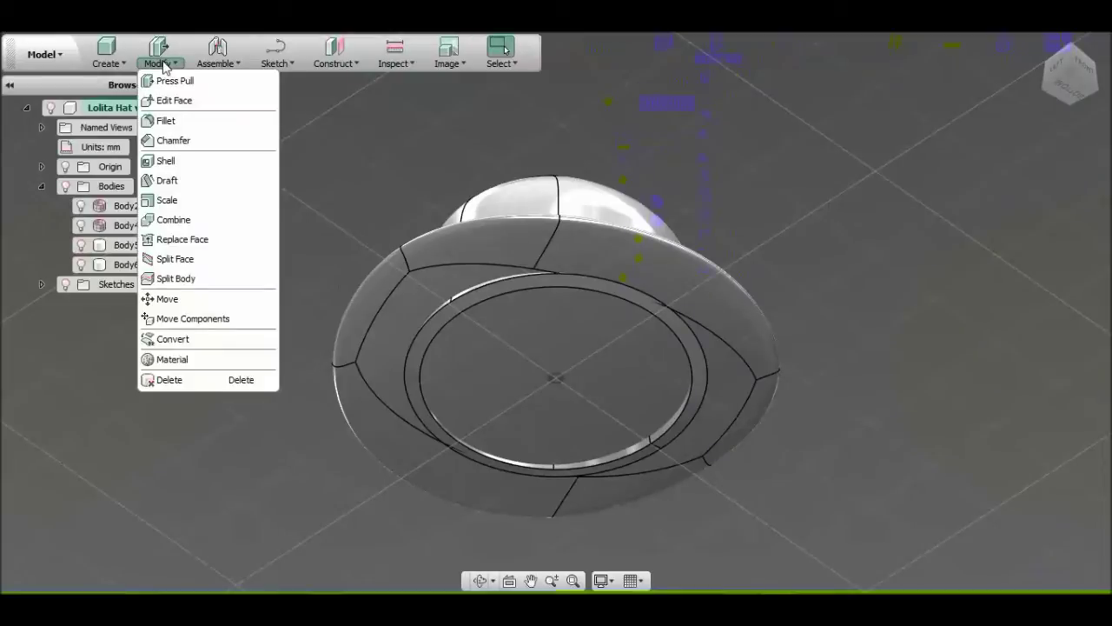
Step: Split the brim body using the crown as the splitting tool
left_click(176, 278)
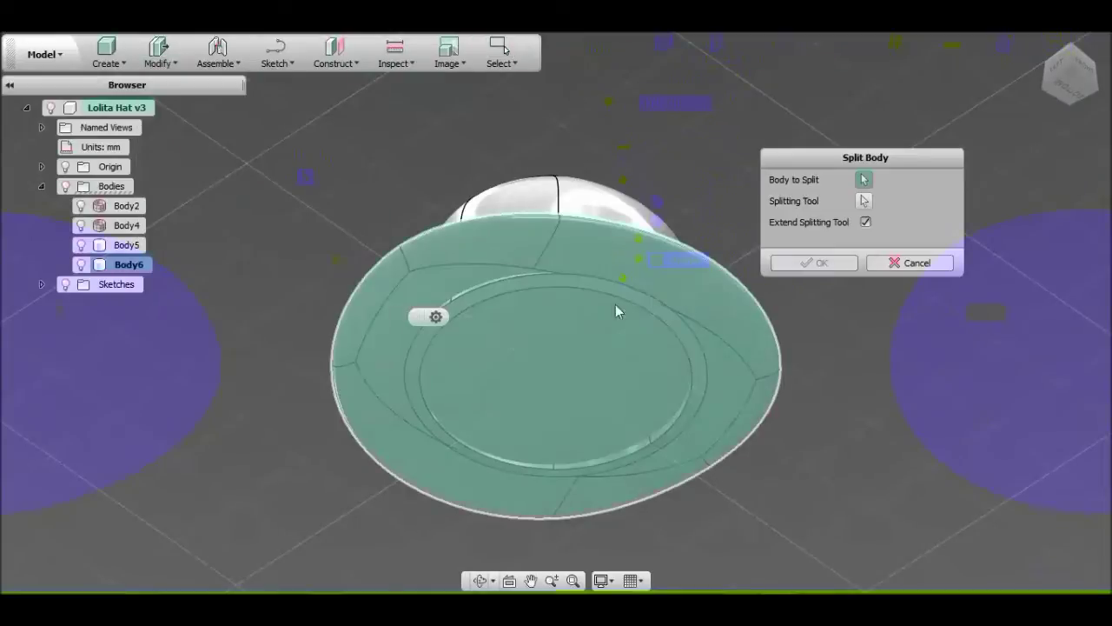
left_click(616, 306)
left_click(530, 277)
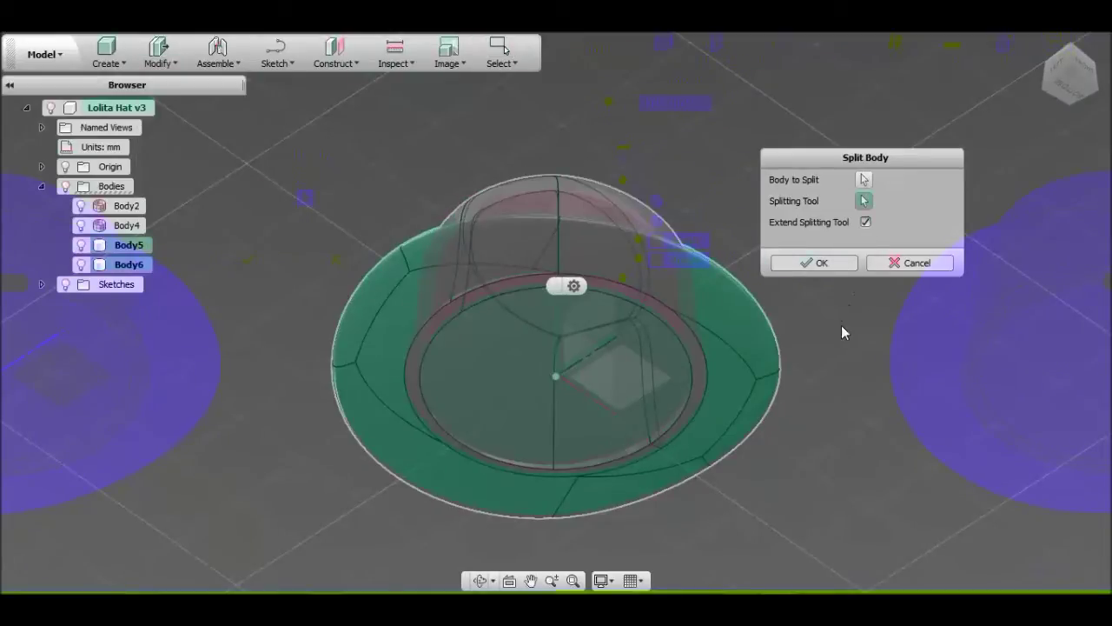
middle_click_drag(849, 313, 865, 224, "shift")
left_click(817, 264)
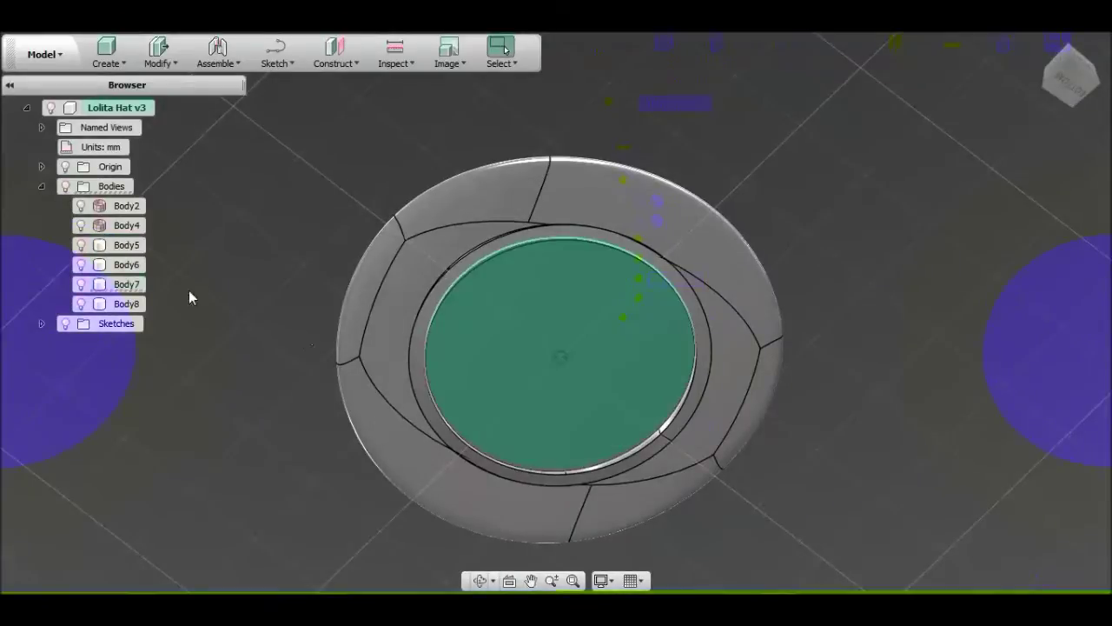
Step: Delete the leftover disc Body7 and ring Body6, then orbit to check the hat
right_click(135, 284)
left_click(174, 366)
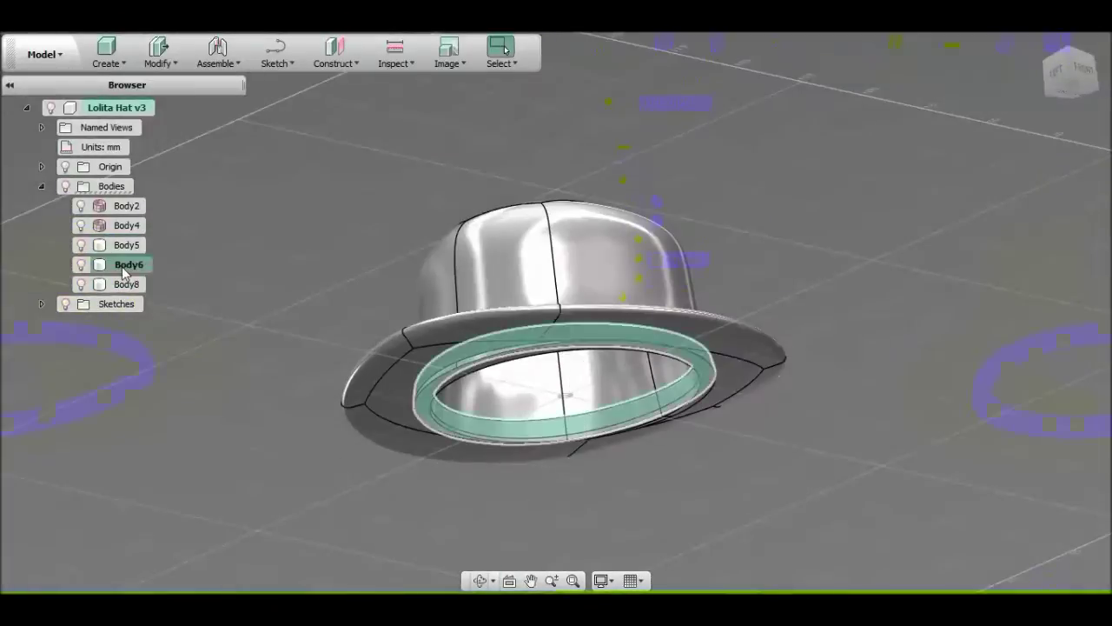
right_click(122, 264)
left_click(174, 346)
middle_click_drag(327, 424, 469, 414, "shift")
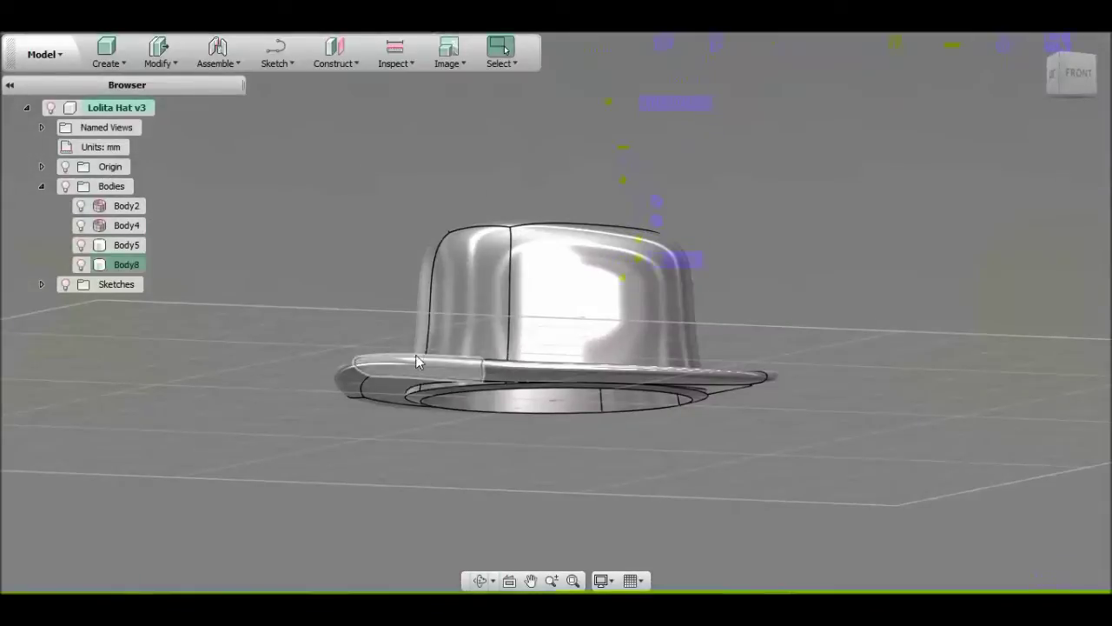
middle_click_drag(417, 363, 322, 478, "shift")
left_click(158, 54)
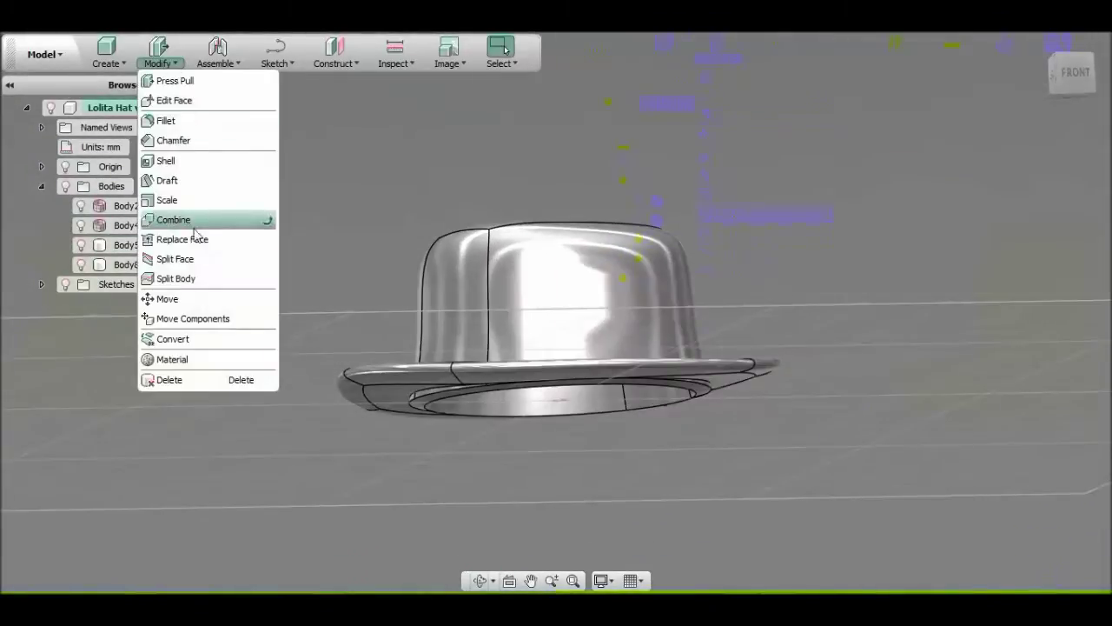
Step: Attempt Split Body on the hat twice; both attempts fail with 'Unable to split body'
left_click(176, 278)
left_click(435, 386)
left_click(846, 264)
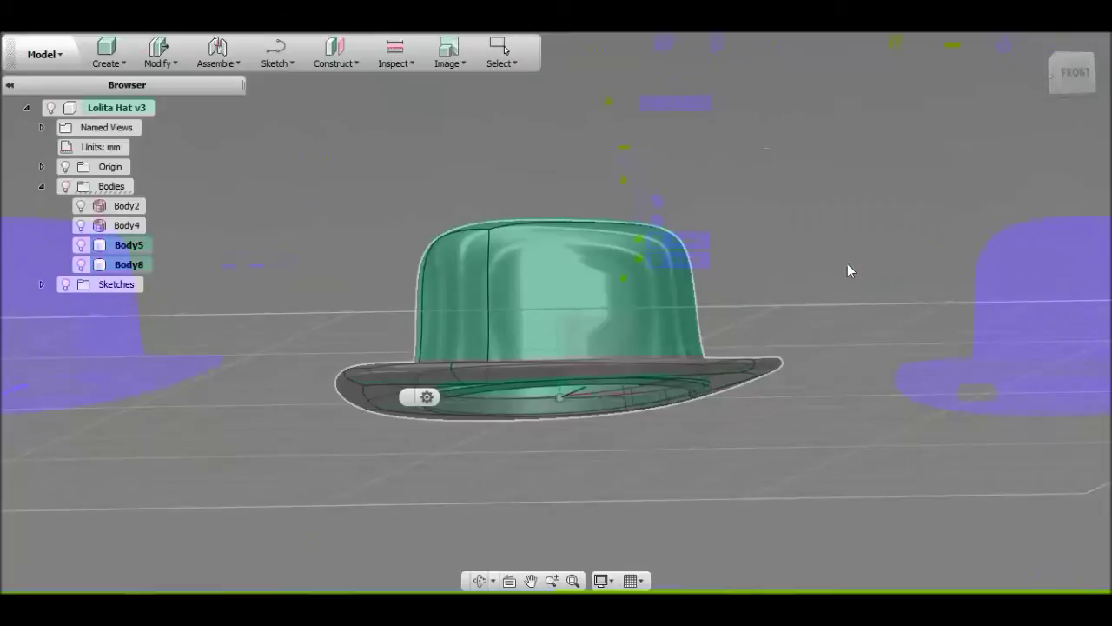
left_click(157, 54)
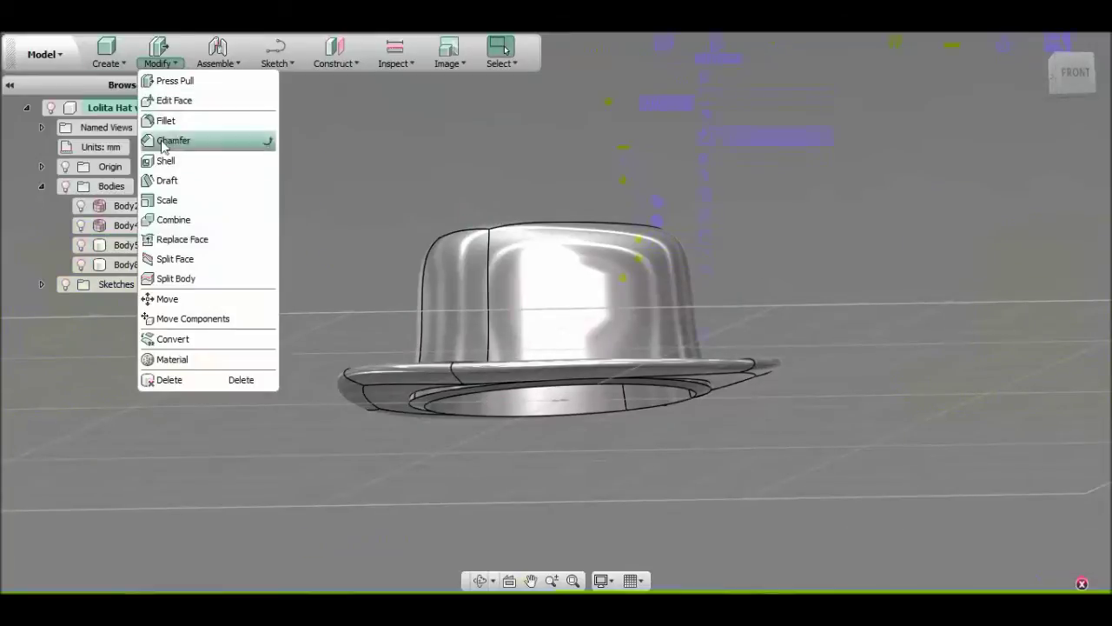
left_click(176, 278)
left_click(620, 285)
left_click(836, 263)
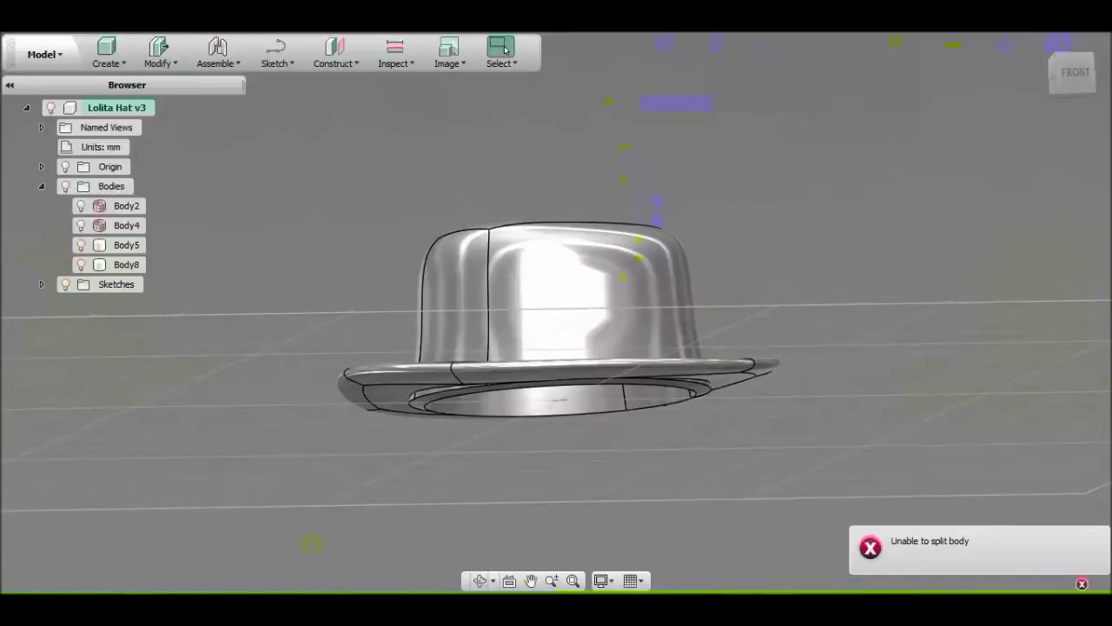
mouse_move(879, 399)
middle_mouse_down("shift")
mouse_move(840, 422)
mouse_move(840, 434)
middle_mouse_up("shift")
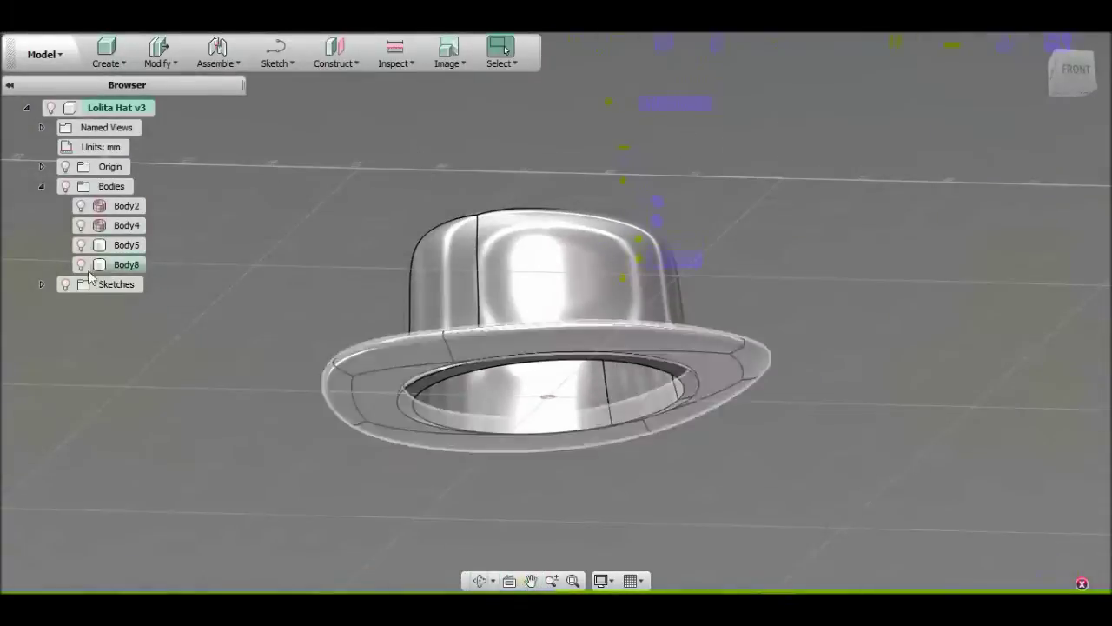
Step: Convert the T-spline brim Body4 into a solid, producing Body9
right_click(126, 225)
left_click(174, 347)
left_click(835, 268)
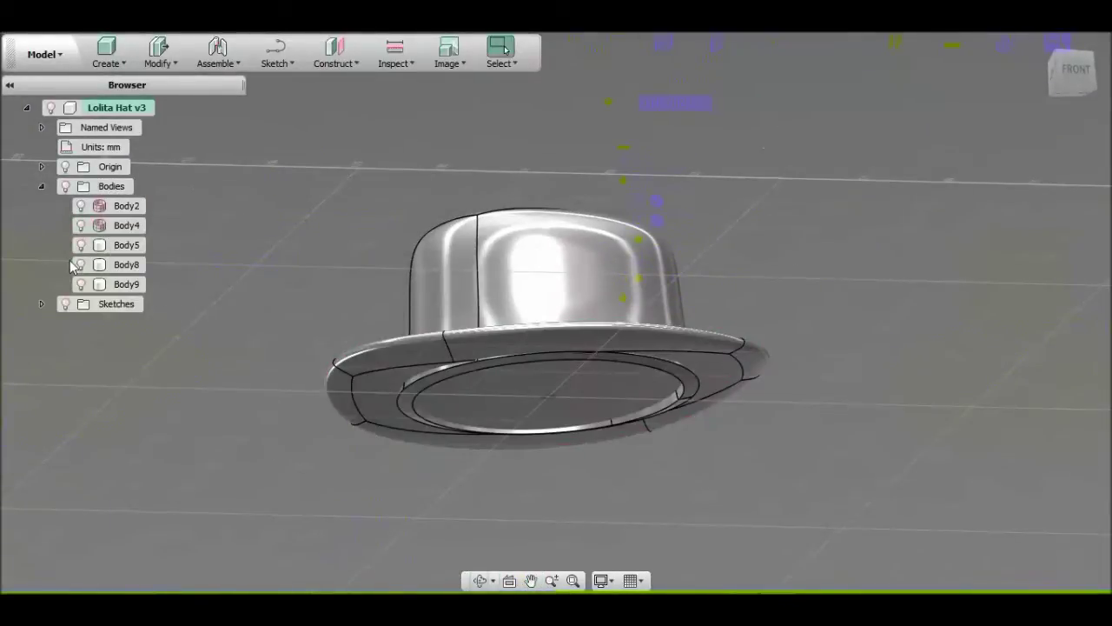
Step: Split the crown body using the brim as the splitting tool
right_click(577, 275)
left_click(602, 274)
left_click(159, 54)
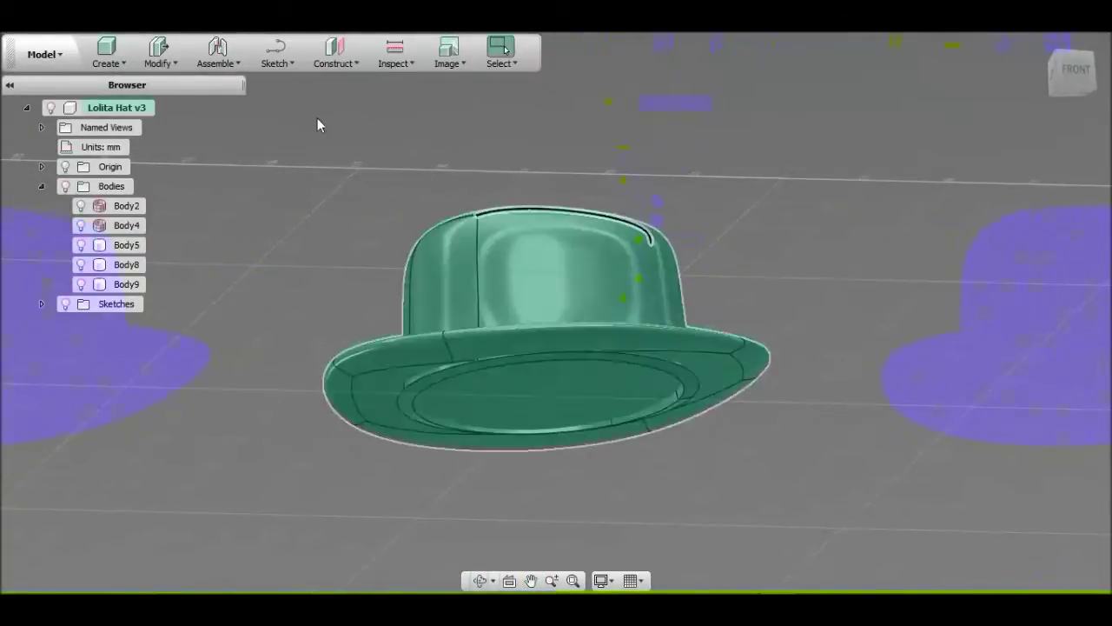
left_click(176, 278)
left_click(713, 387)
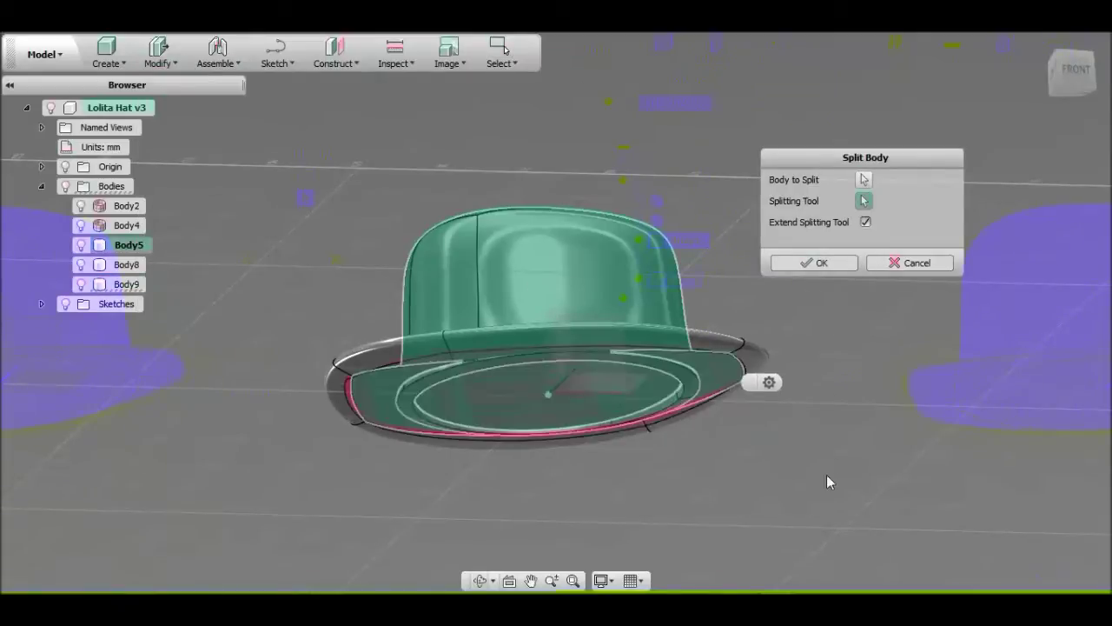
middle_click_drag(826, 457, 594, 158, "shift")
left_click(825, 264)
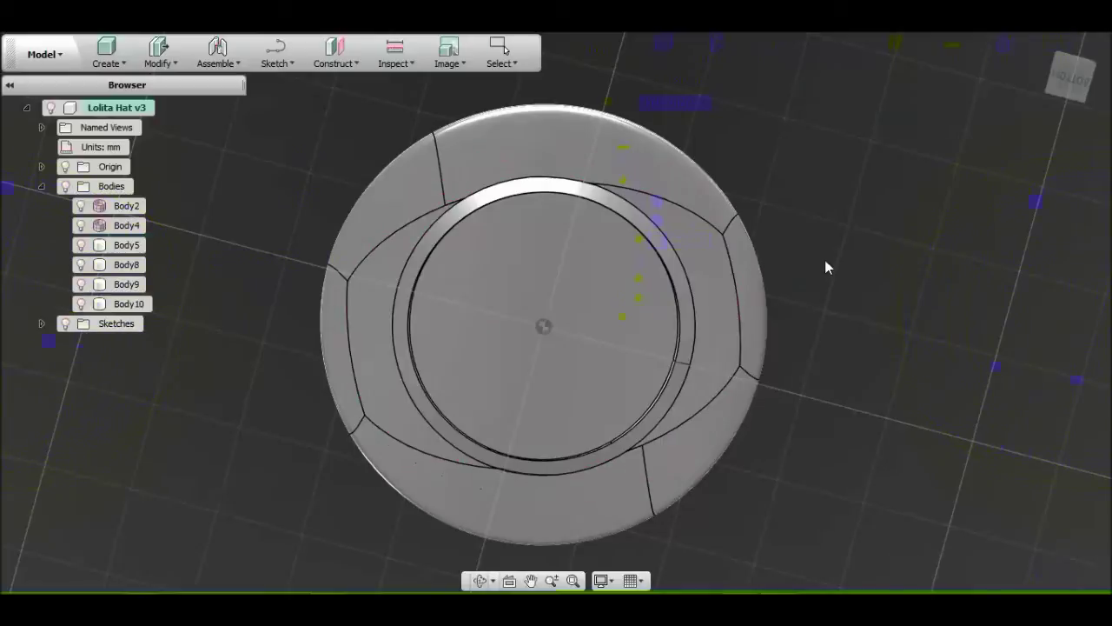
middle_click_drag(827, 266, 877, 443, "shift")
Step: Delete the extra split piece Body10
right_click(96, 303)
left_click(121, 390)
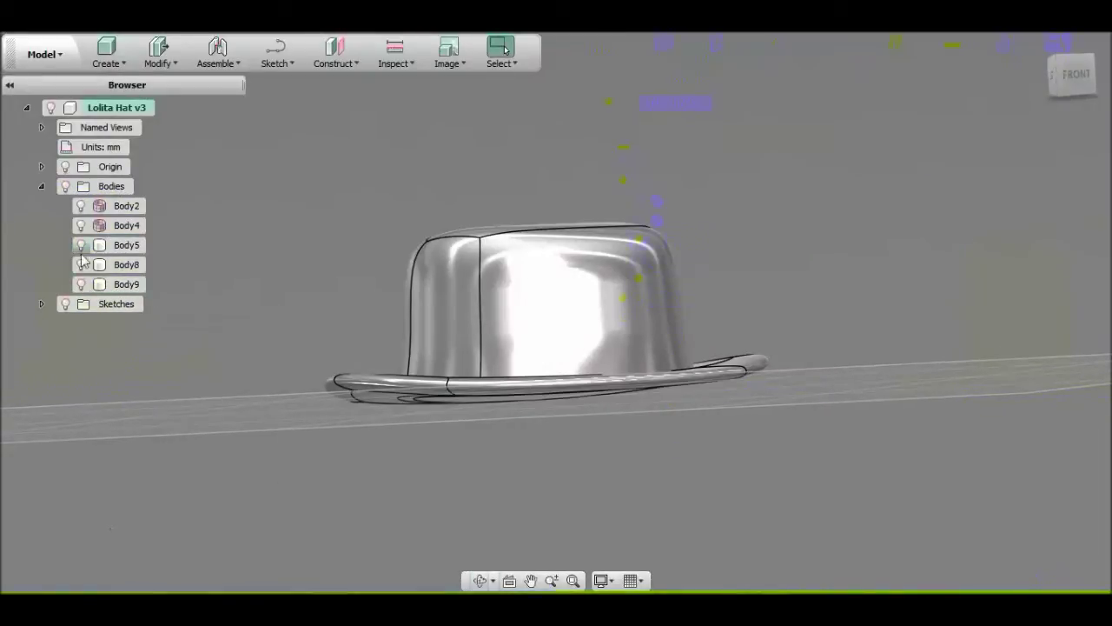
middle_click_drag(185, 415, 824, 177, "shift")
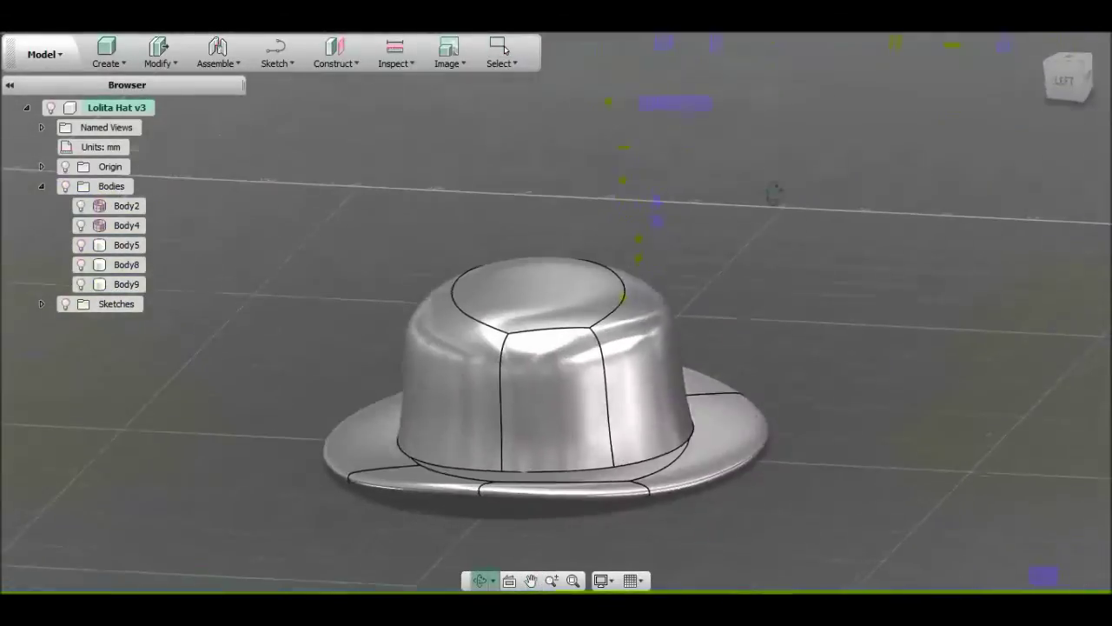
Step: Combine Body8 into target Body5 with a Join operation
left_click(158, 52)
left_click(231, 223)
left_click(590, 417)
left_click(591, 417)
left_click(821, 306)
mouse_move(341, 363)
middle_mouse_down("shift")
mouse_move(454, 505)
mouse_move(374, 408)
middle_mouse_up("shift")
left_click(158, 52)
left_click(188, 119)
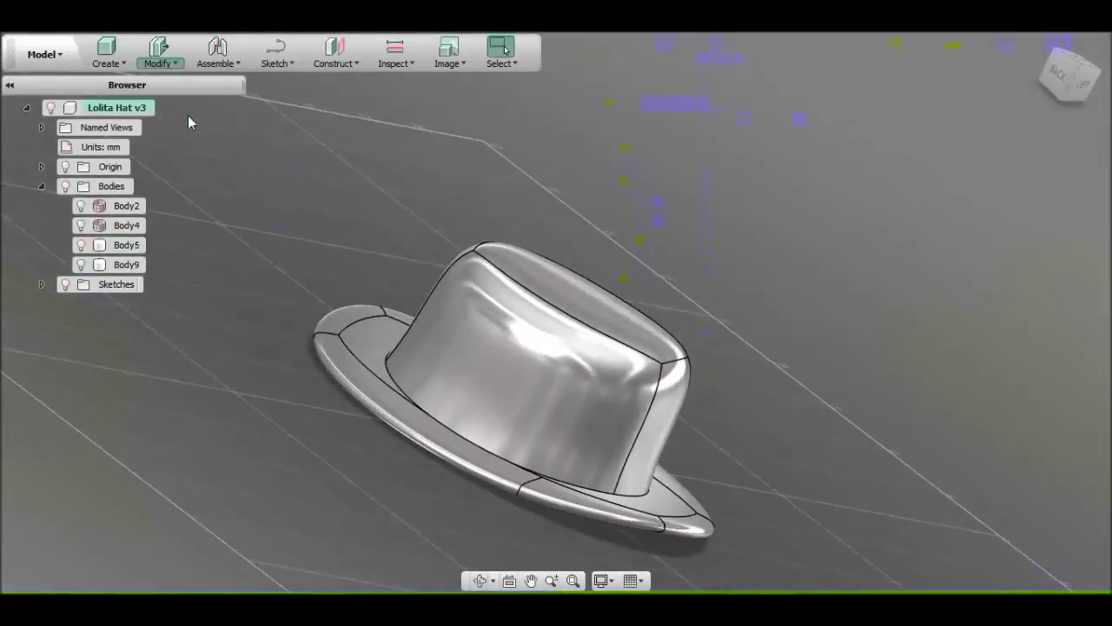
Step: Fillet the edge where the brim meets the crown with a 1 mm radius
type("5")
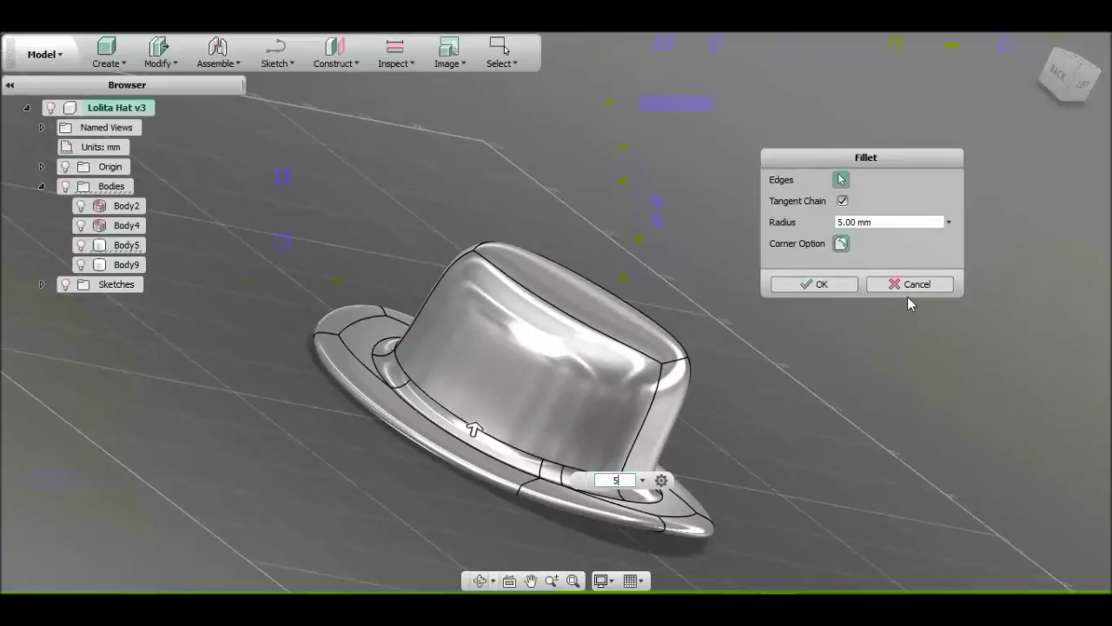
middle_click_drag(921, 348, 797, 383, "shift")
mouse_move(816, 445)
middle_mouse_down("shift")
mouse_move(627, 503)
mouse_move(768, 361)
middle_mouse_up("shift")
type("1")
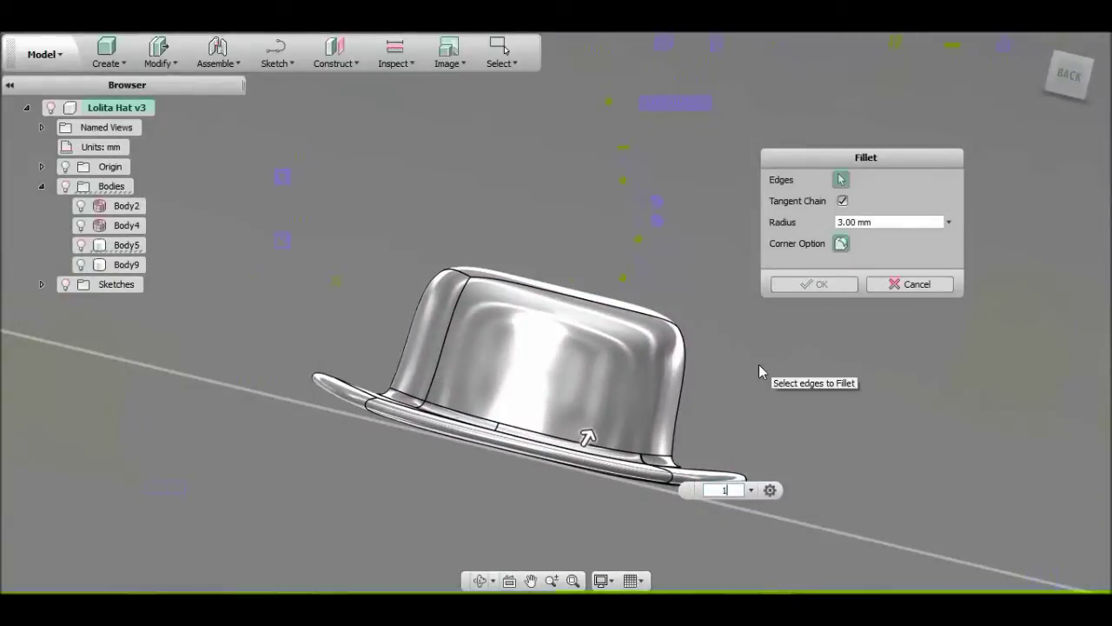
left_click(812, 284)
mouse_move(757, 385)
middle_mouse_down("shift")
mouse_move(682, 339)
mouse_move(786, 421)
middle_mouse_up("shift")
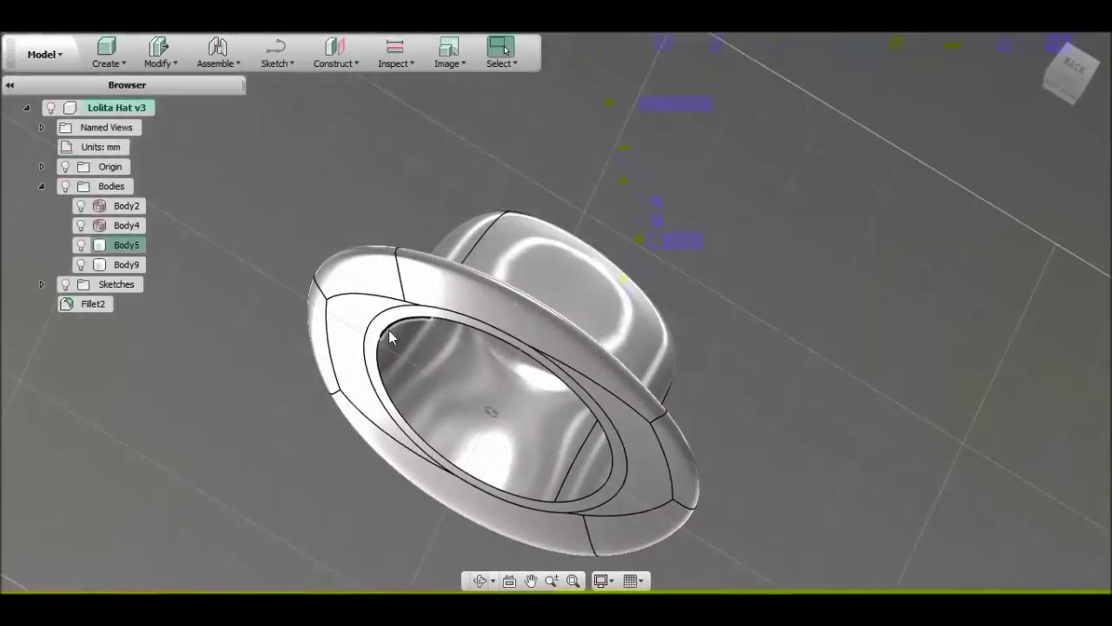
Step: Add a second 1 mm fillet to the inner underside edge of the hat
left_click(159, 53)
left_click(171, 116)
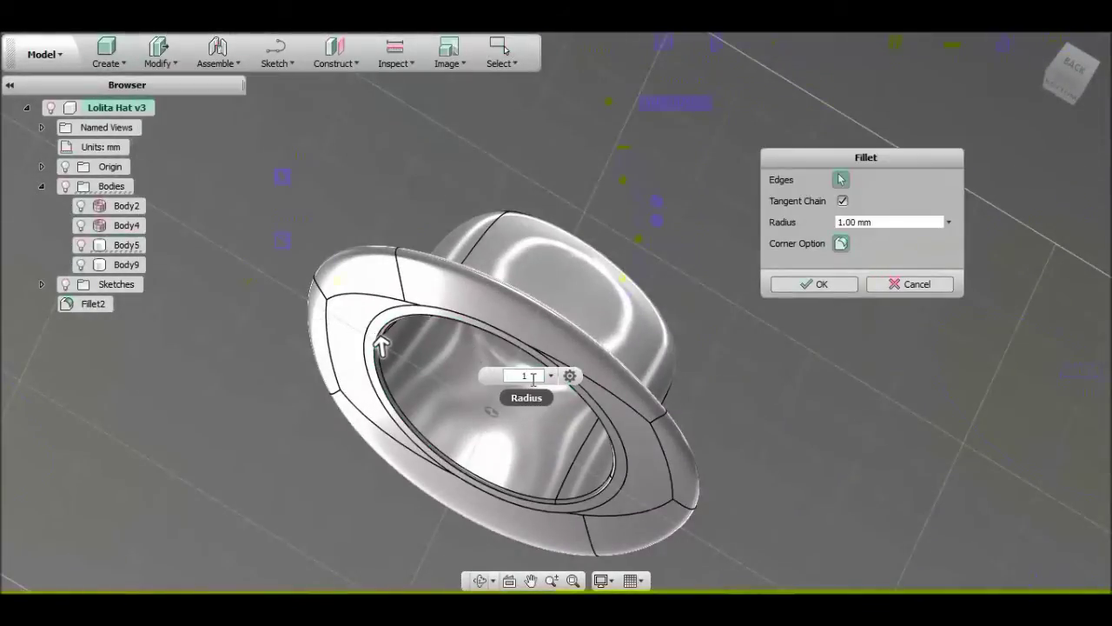
key("Return")
middle_click_drag(762, 446, 601, 464, "shift")
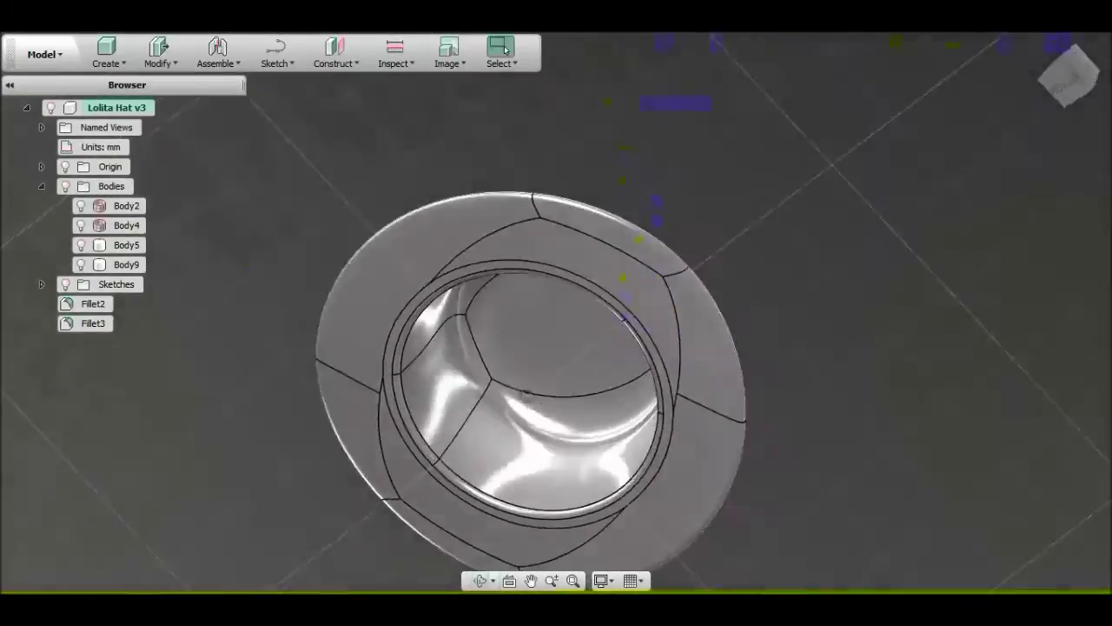
middle_click_drag(525, 393, 782, 488, "shift")
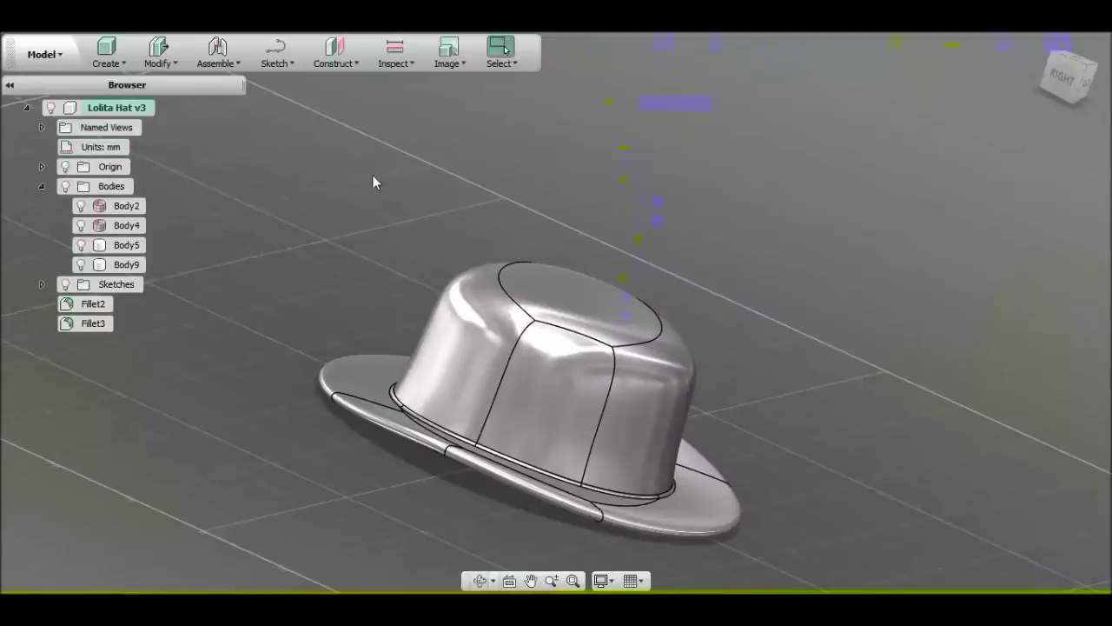
Step: Save the hat design as a new version with Ctrl+S
key("ctrl+s")
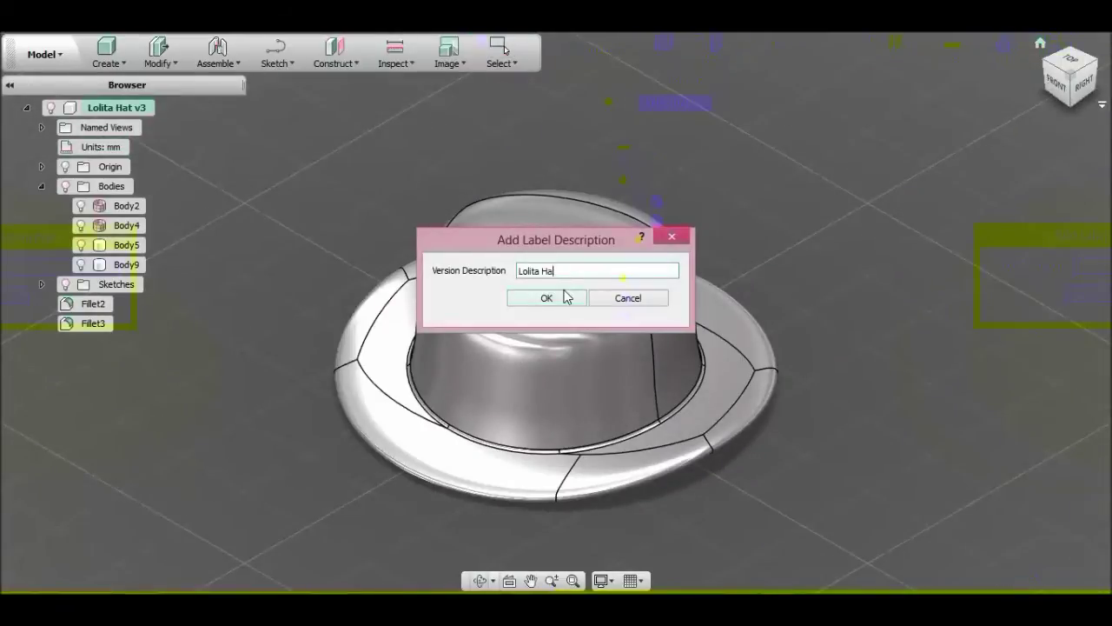